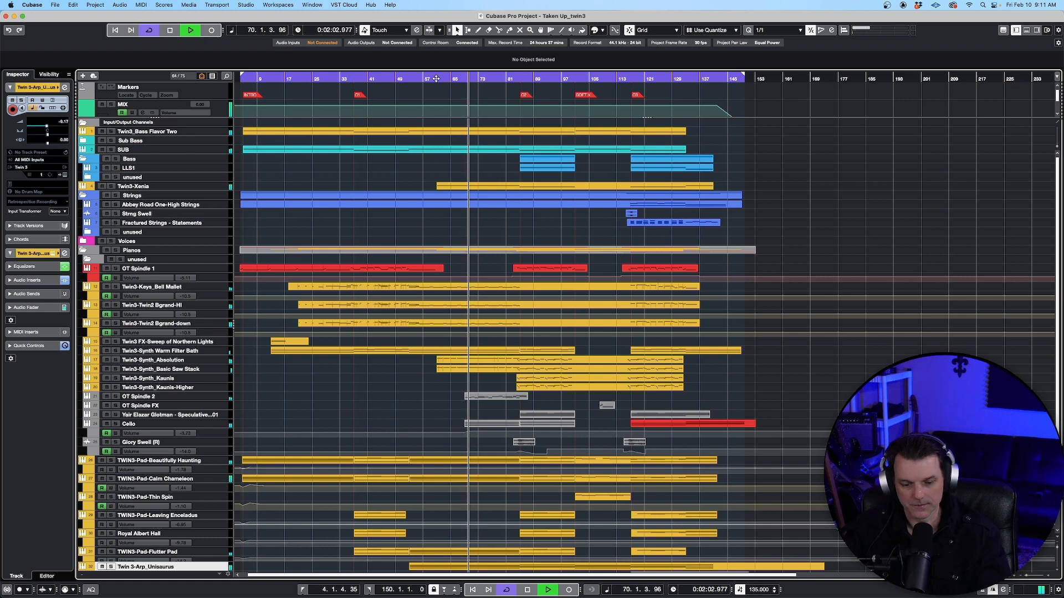
# - Open the mixer during playback and set the OT Spindle 2 channel level to -2.48 dB
pyautogui.press('F3')
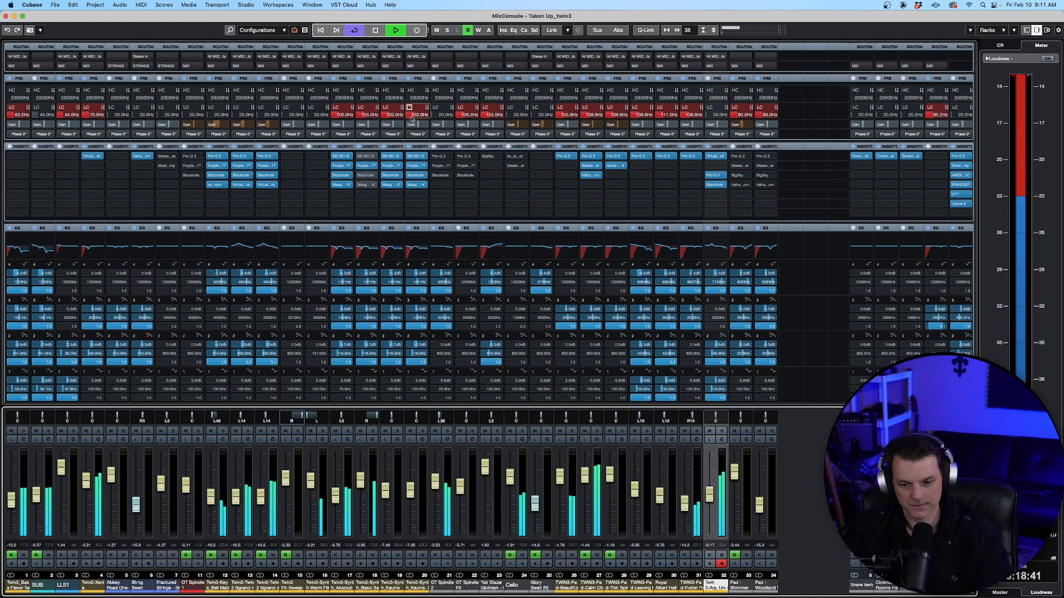
pyautogui.click(437, 479)
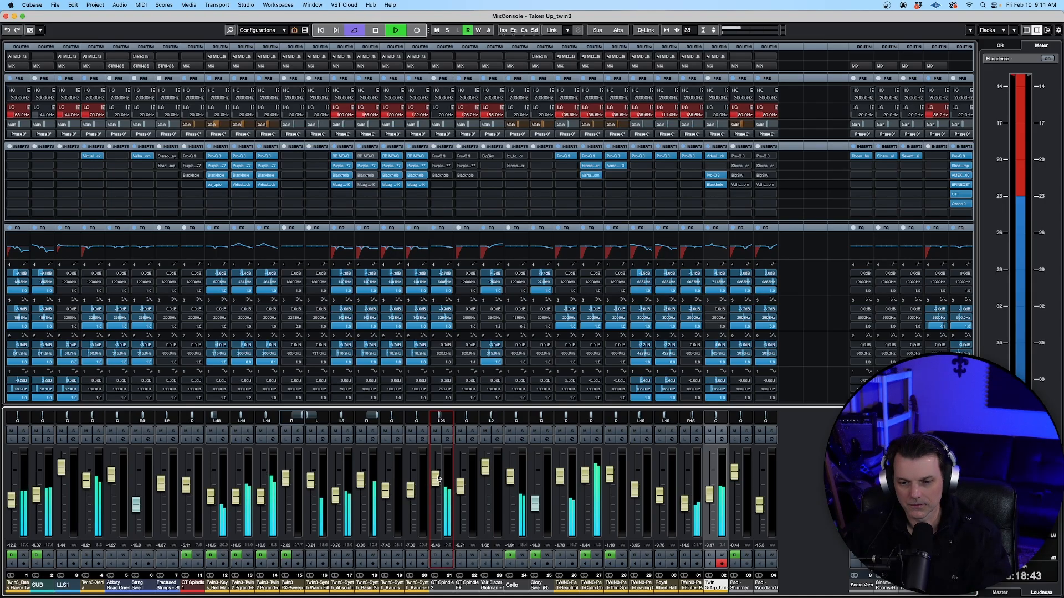
pyautogui.press('F3')
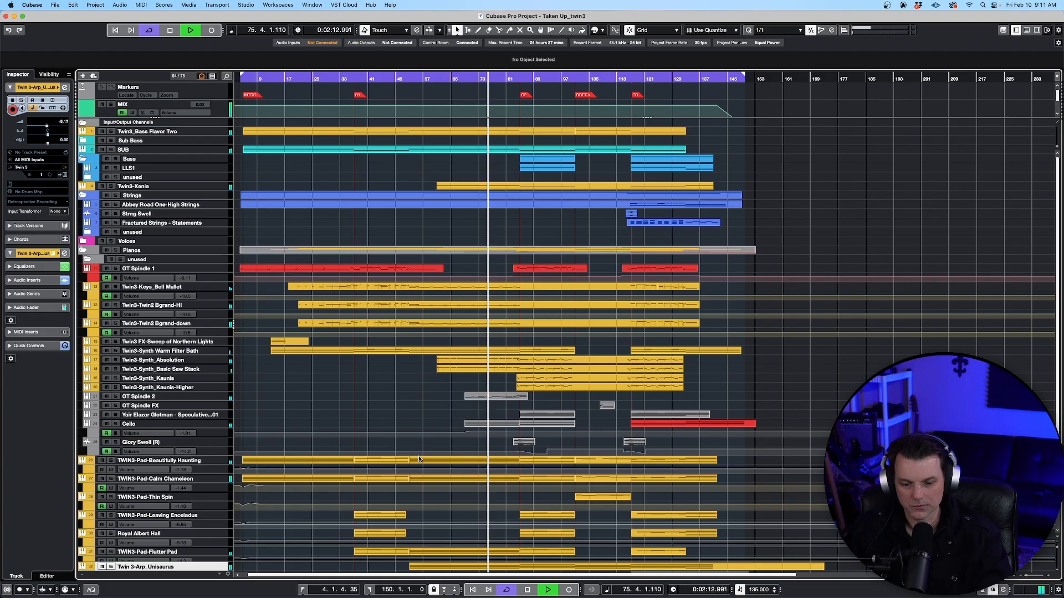
# - Lower the SUB channel slightly and raise channel 23 beside Cello to 2.03 dB in the mixer, and stop playback
pyautogui.press('F3')
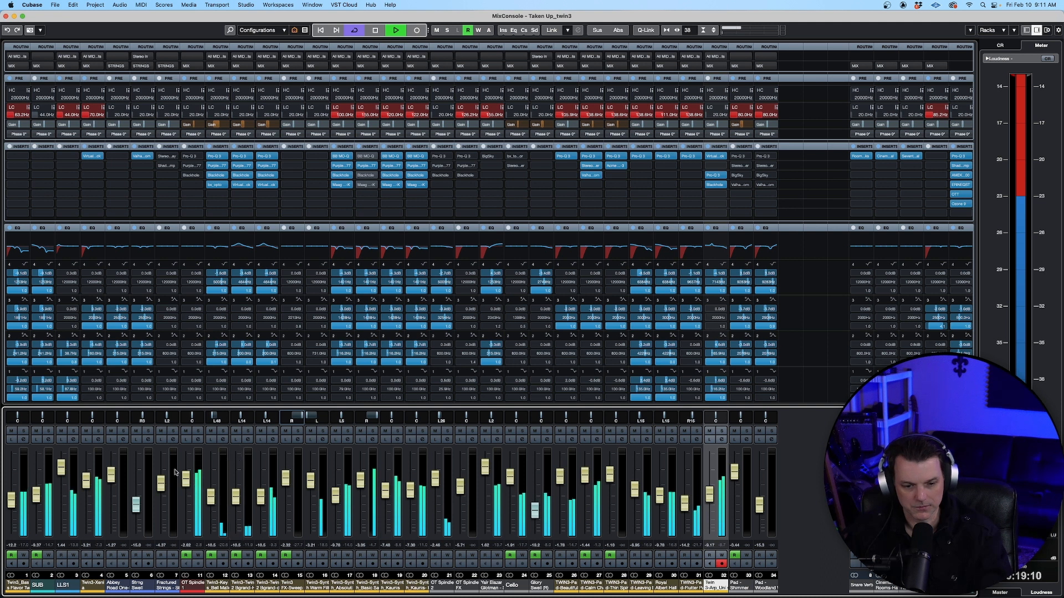
pyautogui.click(37, 498)
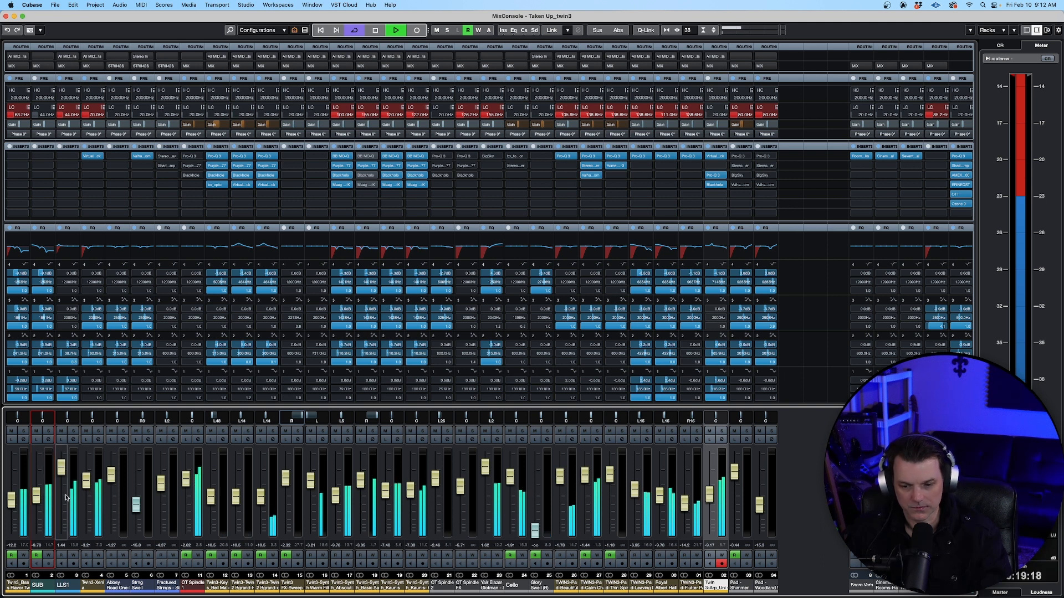
pyautogui.moveTo(485, 468); pyautogui.dragTo(487, 471)
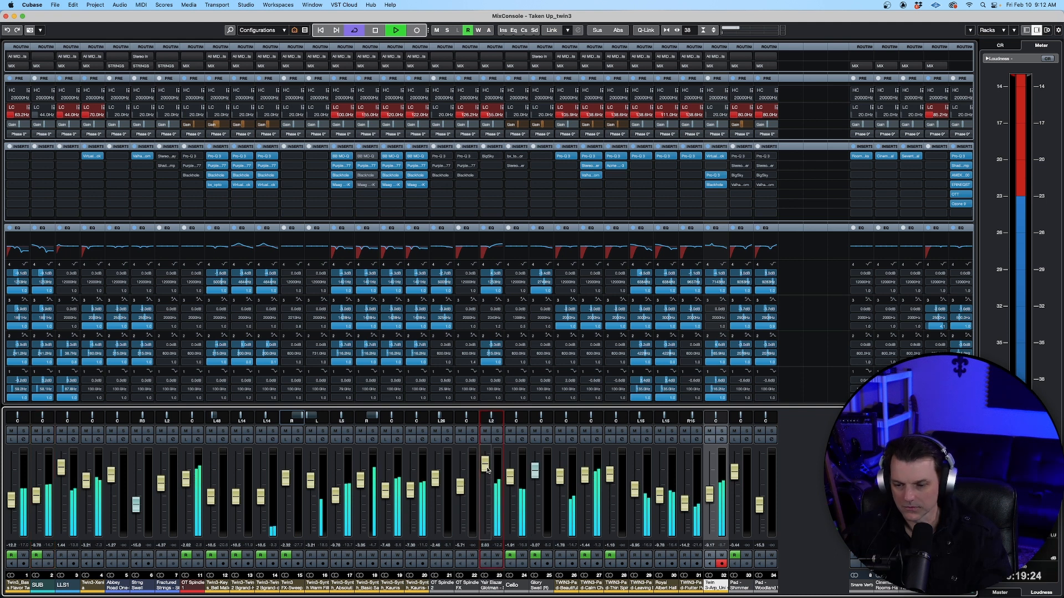
pyautogui.press('F3')
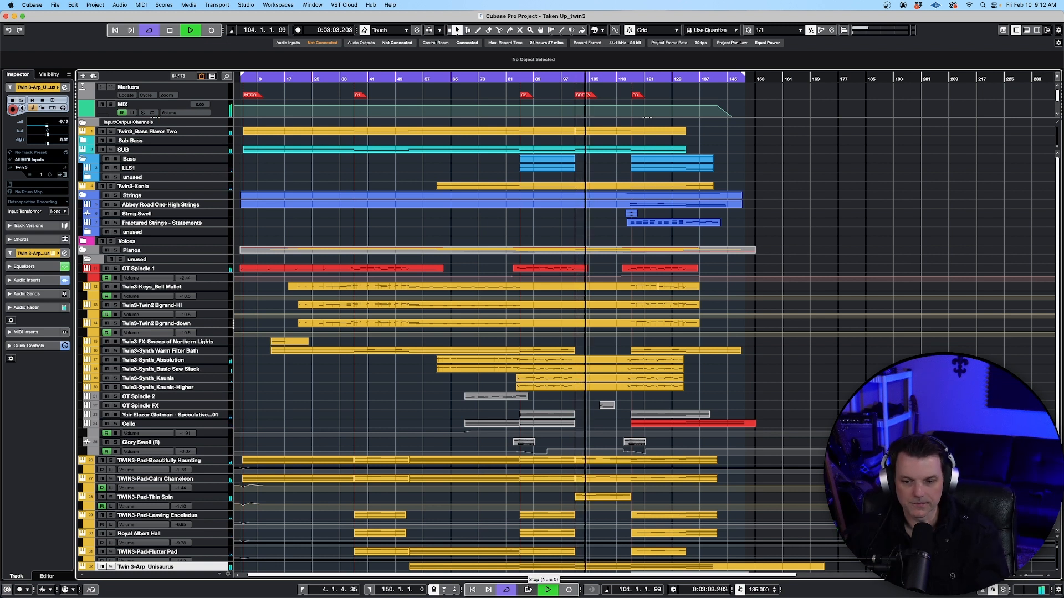
pyautogui.click(528, 591)
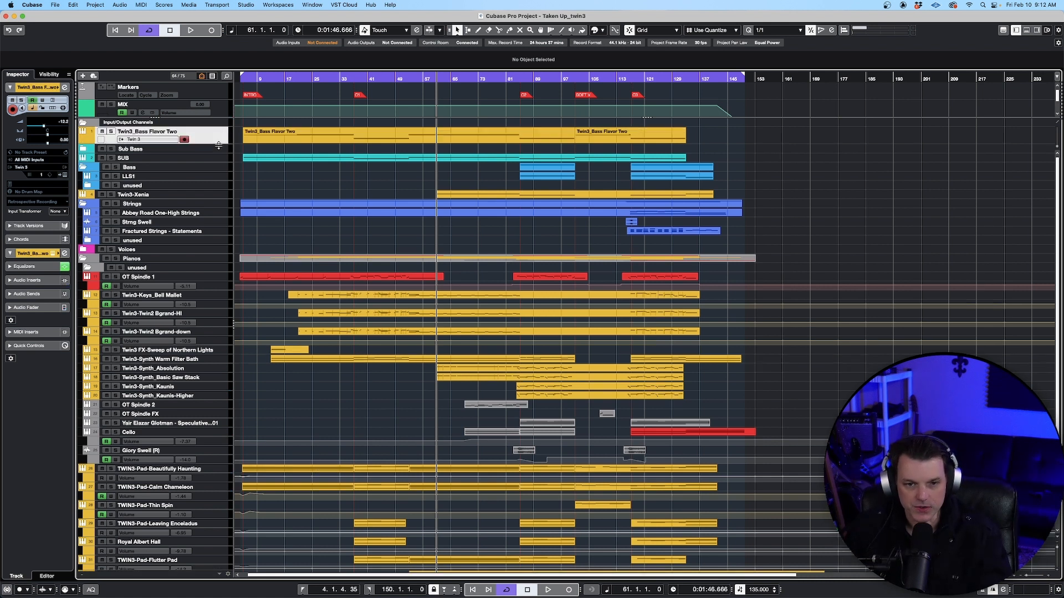
# - Increase the height of the Twin3_Bass Flavor Two track and slightly shrink the Twin3-Xenia synth window
pyautogui.moveTo(220, 134); pyautogui.dragTo(230, 193)
pyautogui.hscroll(-1, 291, 165)
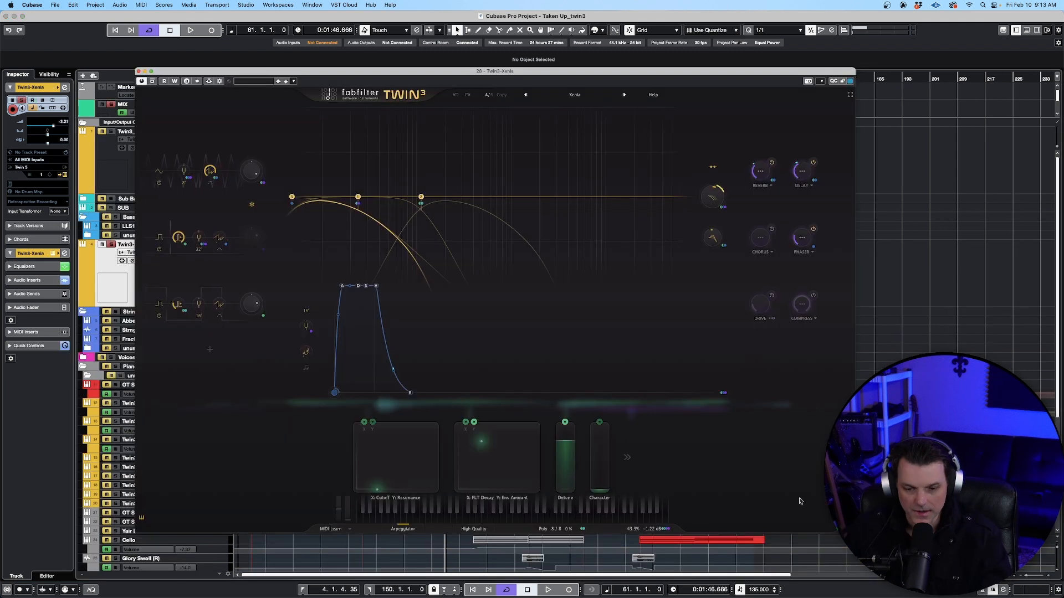
pyautogui.moveTo(851, 529)
pyautogui.mouseDown()
pyautogui.moveTo(815, 488)
pyautogui.moveTo(665, 377)
pyautogui.moveTo(687, 411)
pyautogui.moveTo(831, 524)
pyautogui.mouseUp()
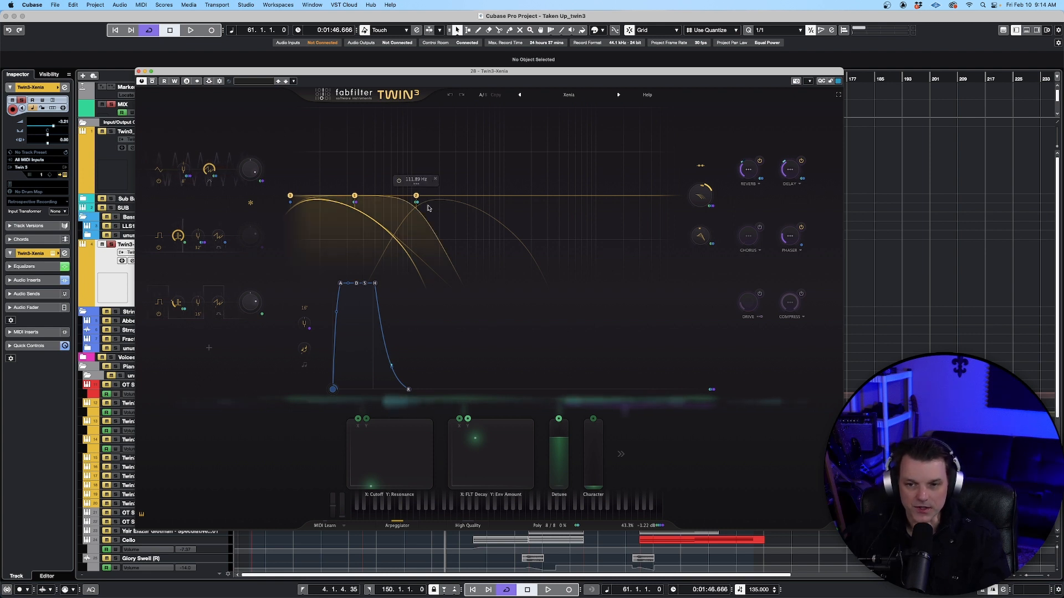
# - Audition the Twin3-Xenia part from bar 61 with its synth window open, and stop playback
pyautogui.click(548, 590)
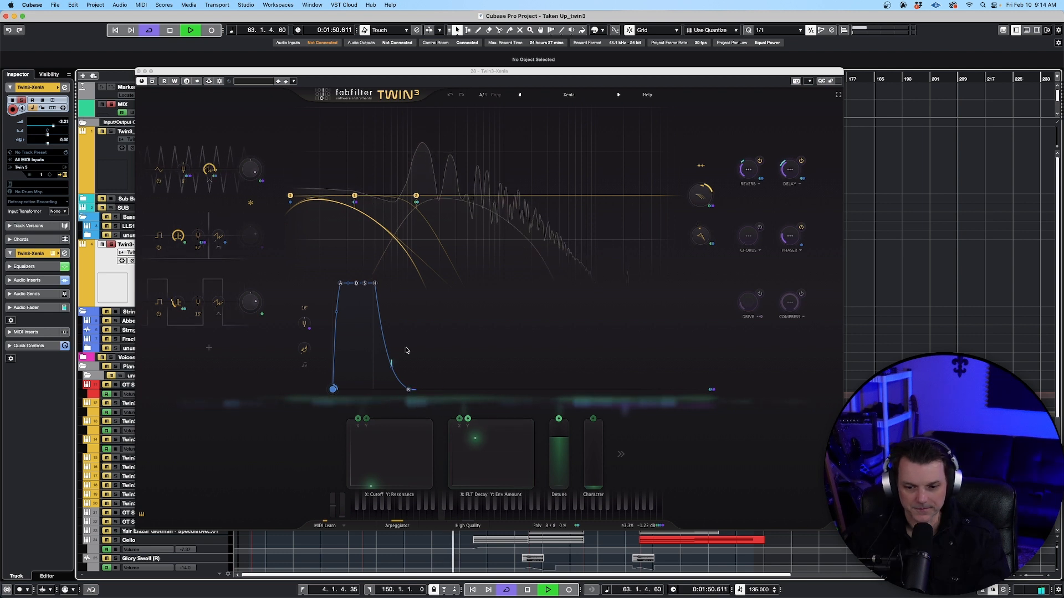
pyautogui.click(531, 590)
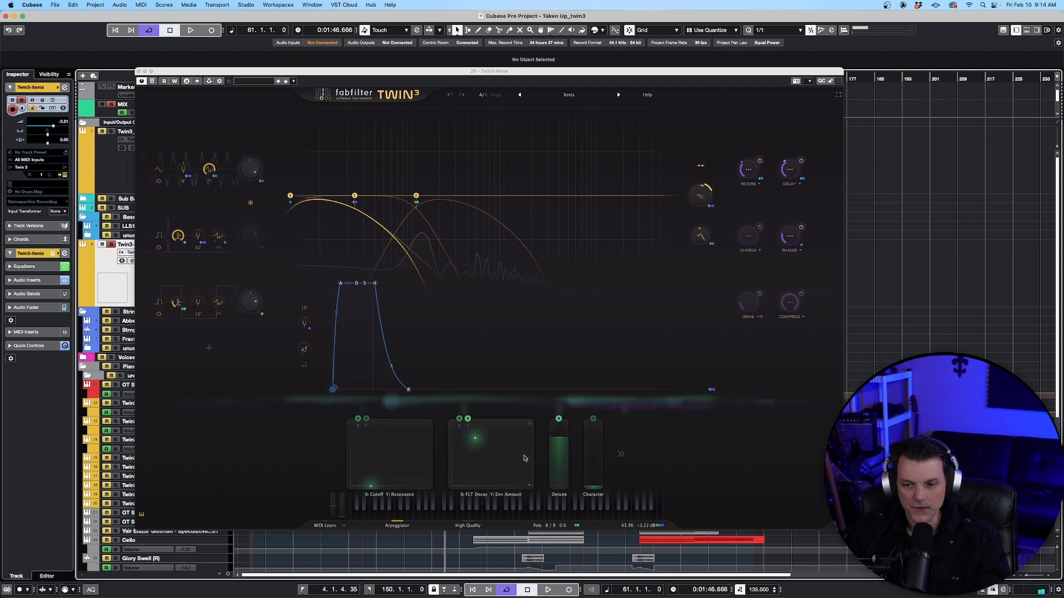
# - Examine the arpeggiator settings of the Xenia preset, including the Transpose, Note Order, groove and rate sync options
pyautogui.click(396, 525)
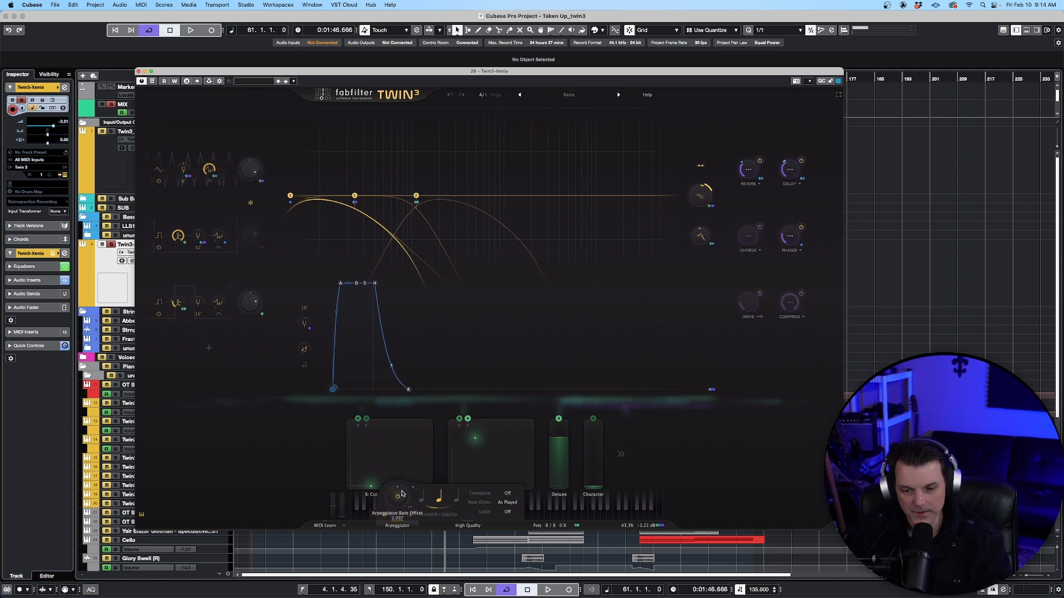
pyautogui.click(508, 495)
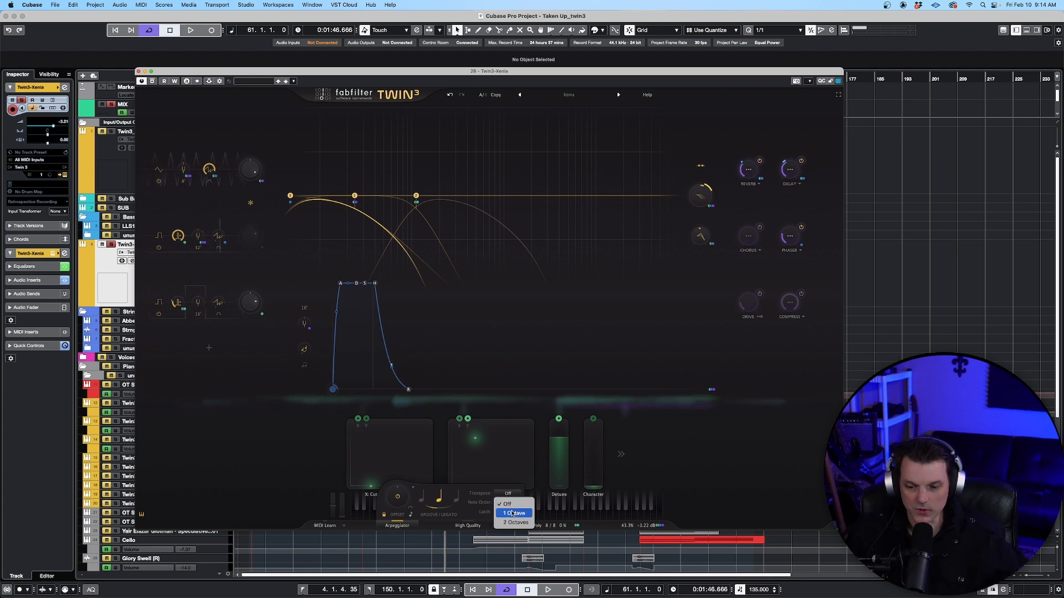
pyautogui.click(483, 505)
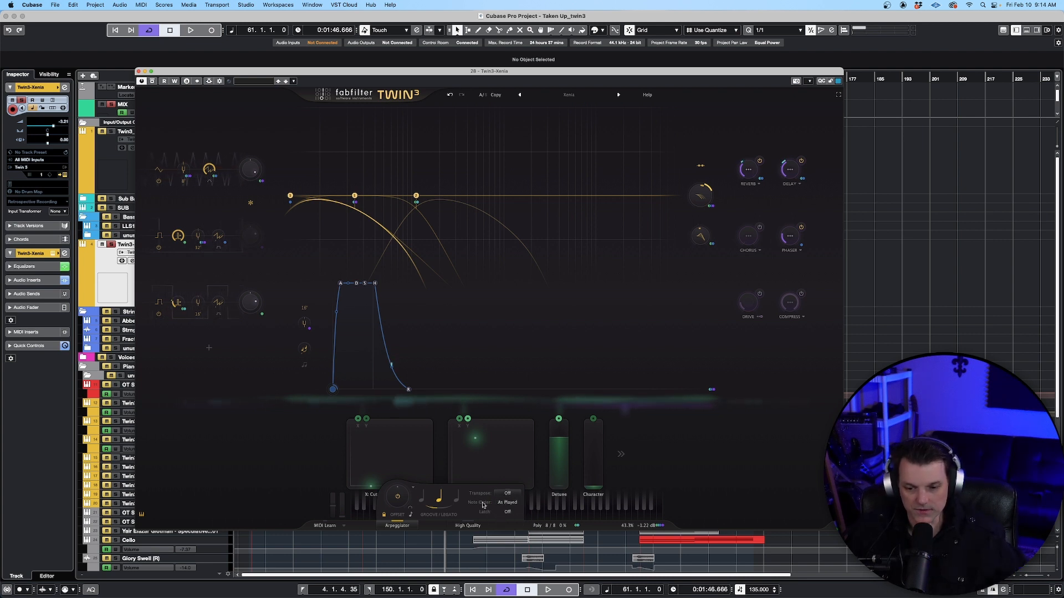
pyautogui.click(511, 503)
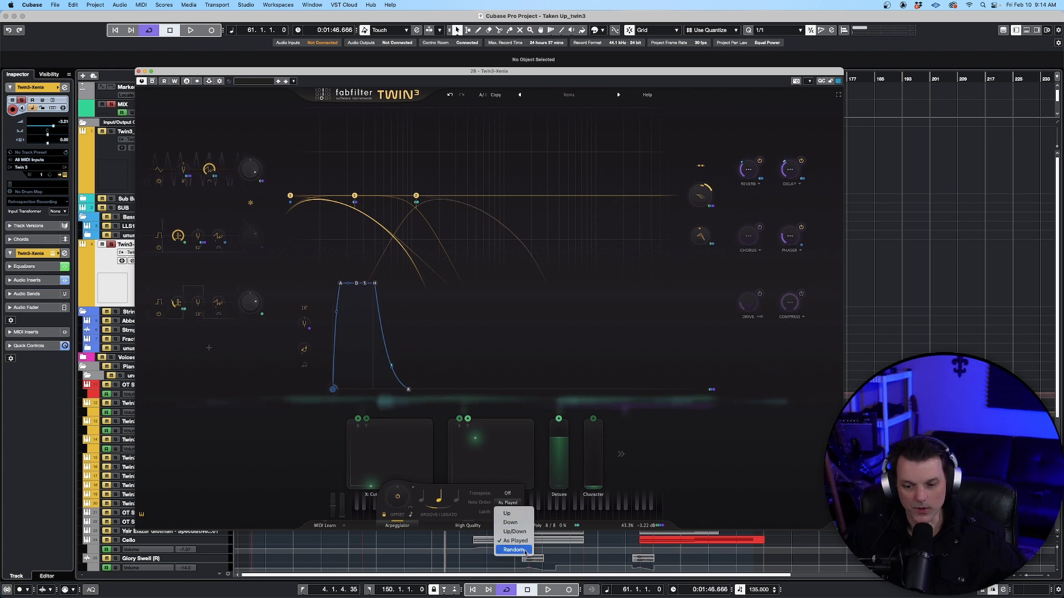
pyautogui.click(490, 521)
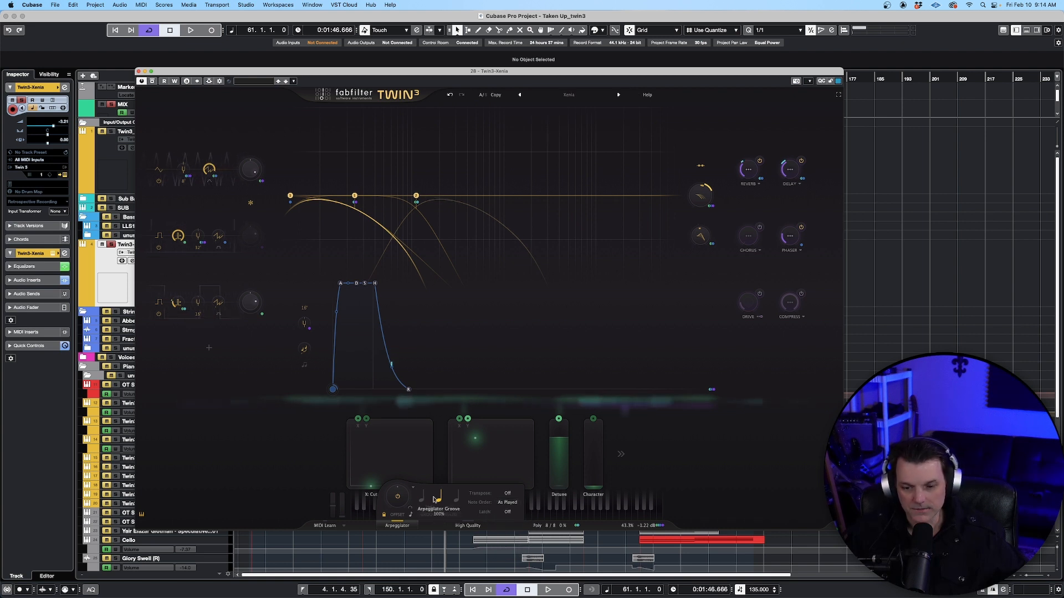
pyautogui.moveTo(435, 501)
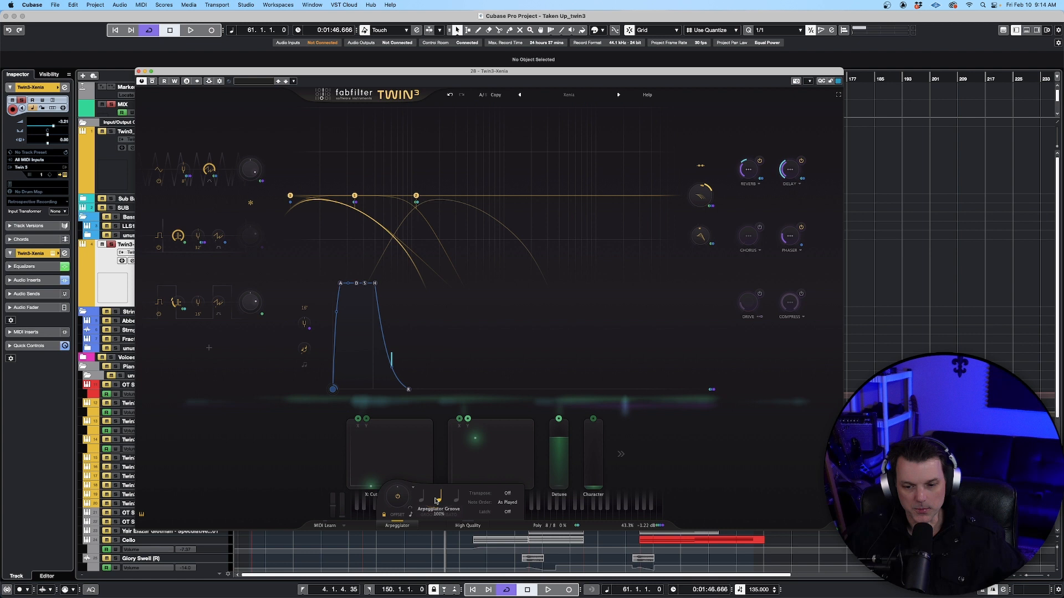
pyautogui.click(411, 516)
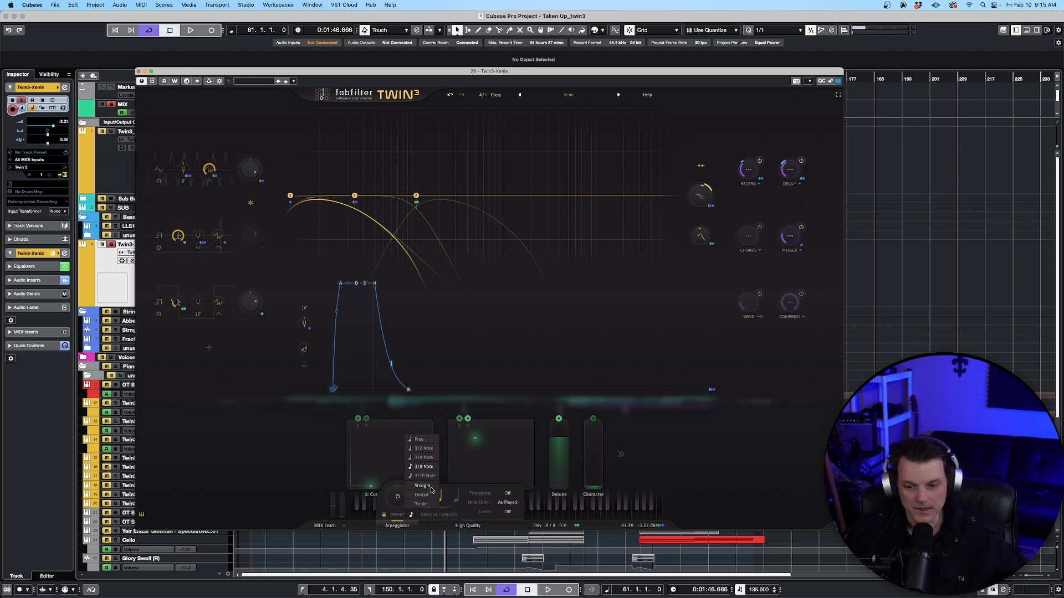
pyautogui.click(396, 478)
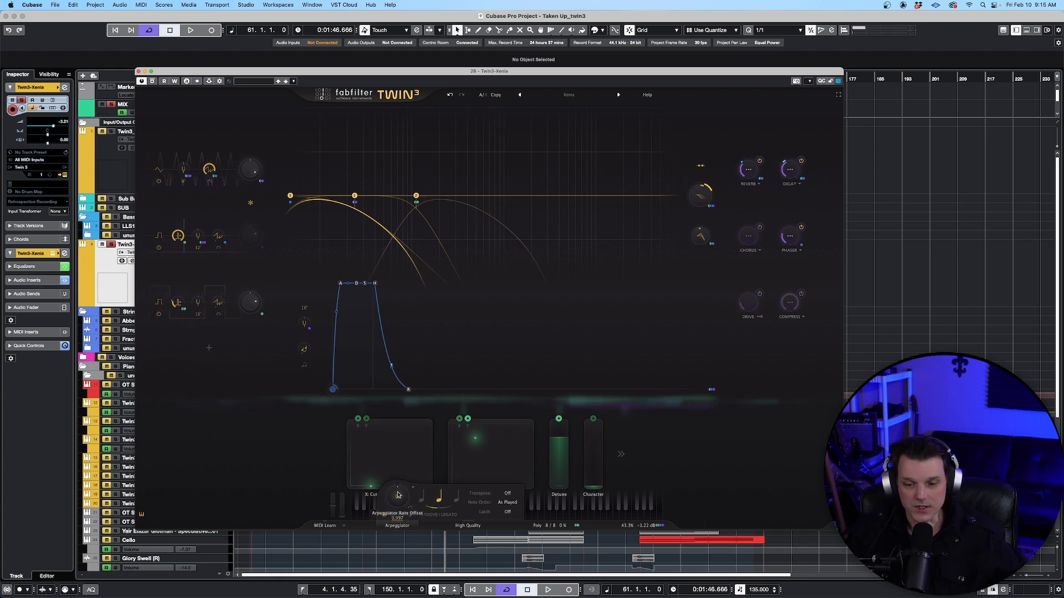
pyautogui.moveTo(397, 495)
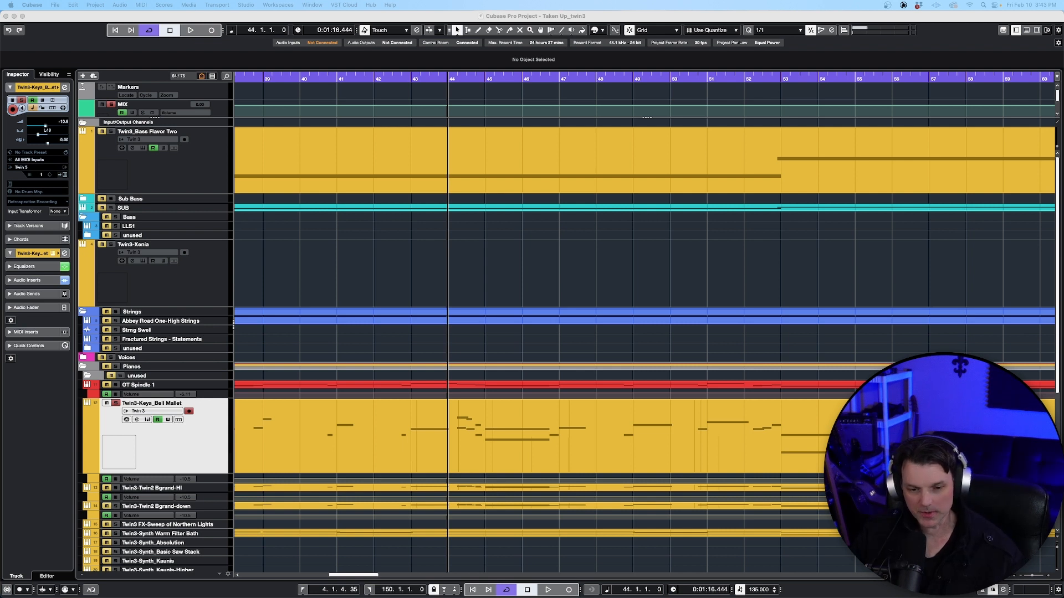
# - Play from bar 44, open the synth of the Twin3-Keys_Bell Mallet track and enlarge its window
pyautogui.press('space')
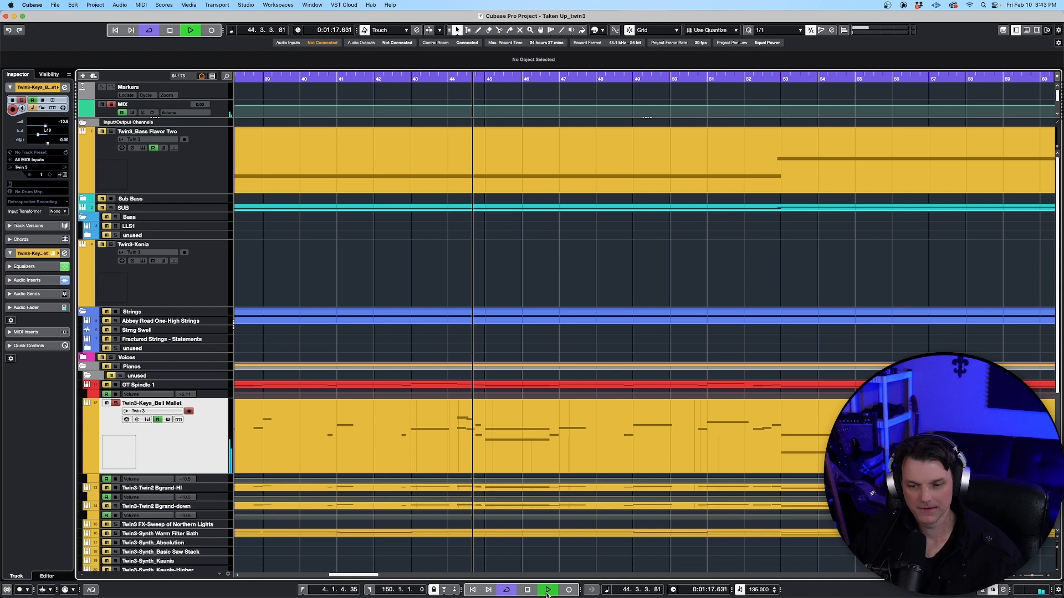
pyautogui.click(147, 420)
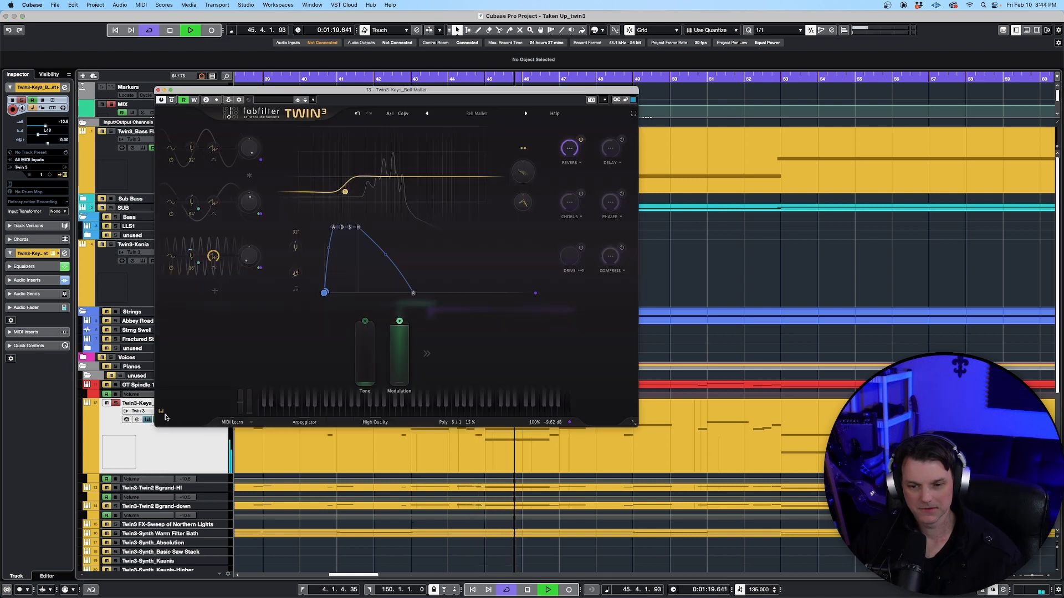
pyautogui.moveTo(634, 423); pyautogui.dragTo(835, 522)
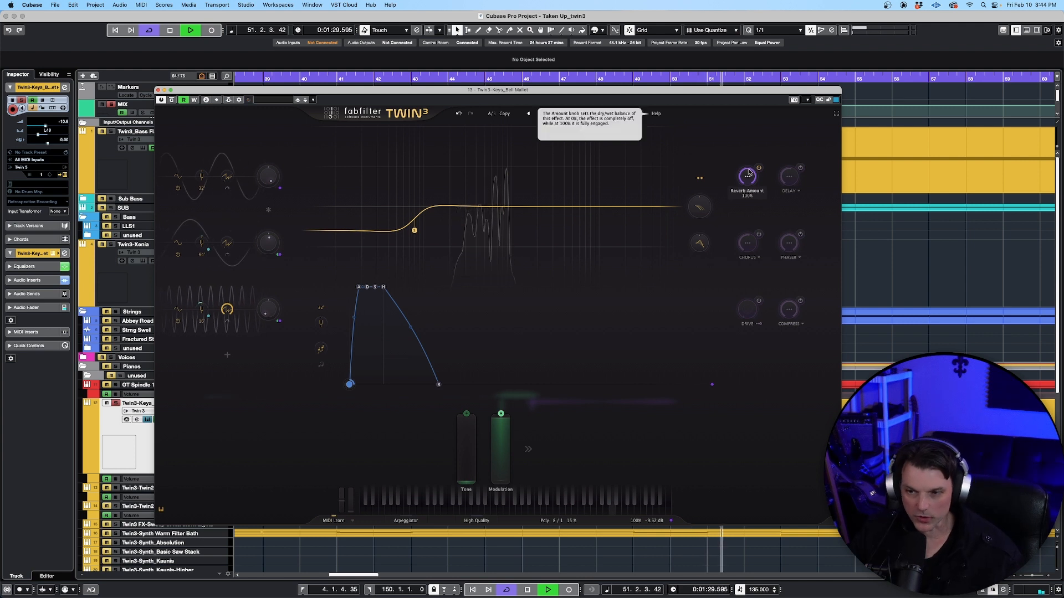
# - Switch off the Bell Mallet preset's reverb and audition the part from bar 44 without it
pyautogui.press('space')
pyautogui.moveTo(749, 173); pyautogui.dragTo(745, 175)
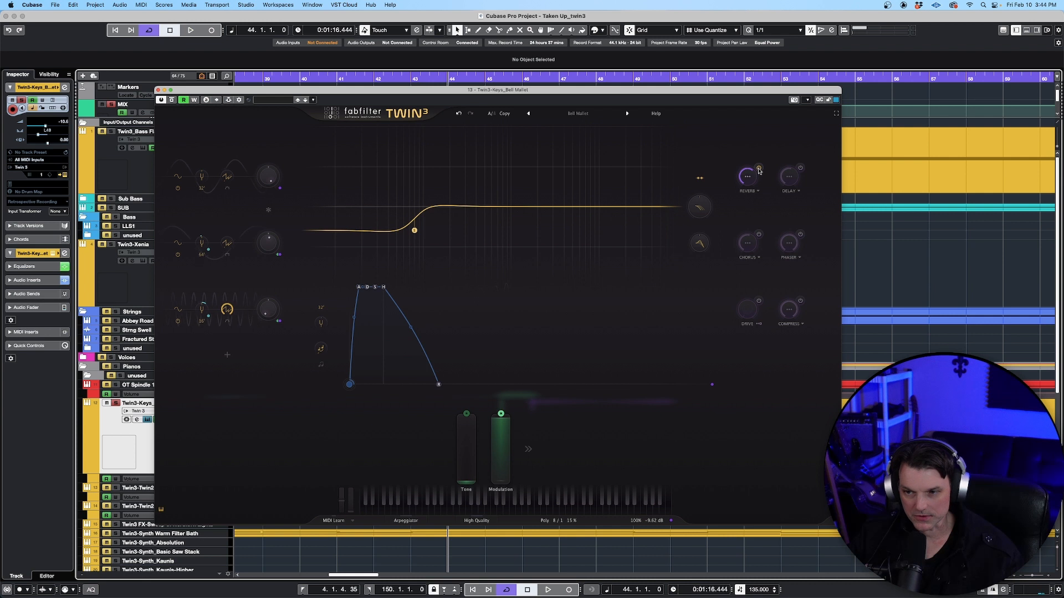
pyautogui.press('space')
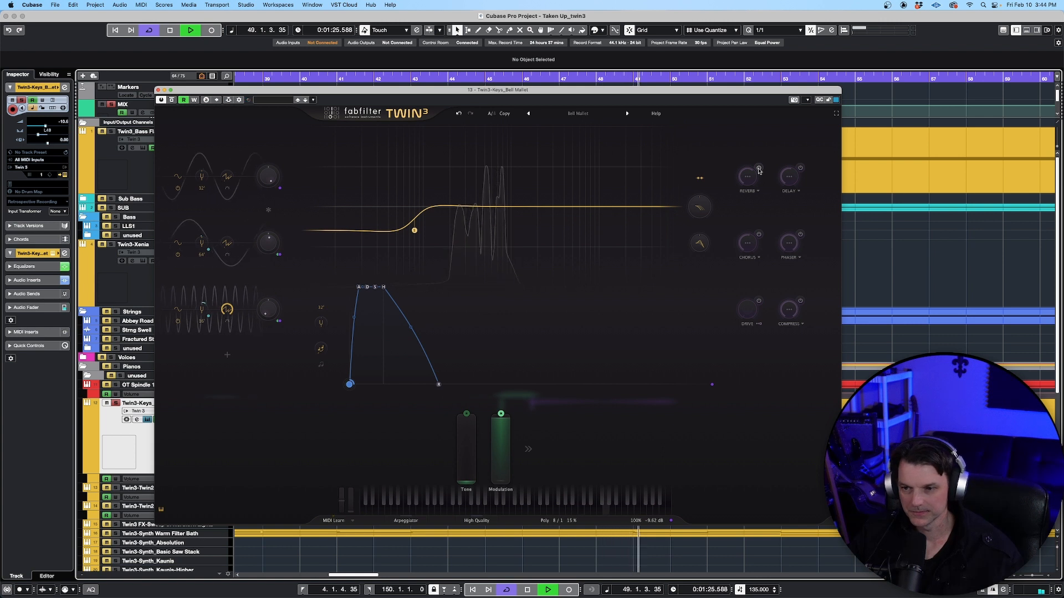
pyautogui.press('space')
pyautogui.moveTo(742, 184)
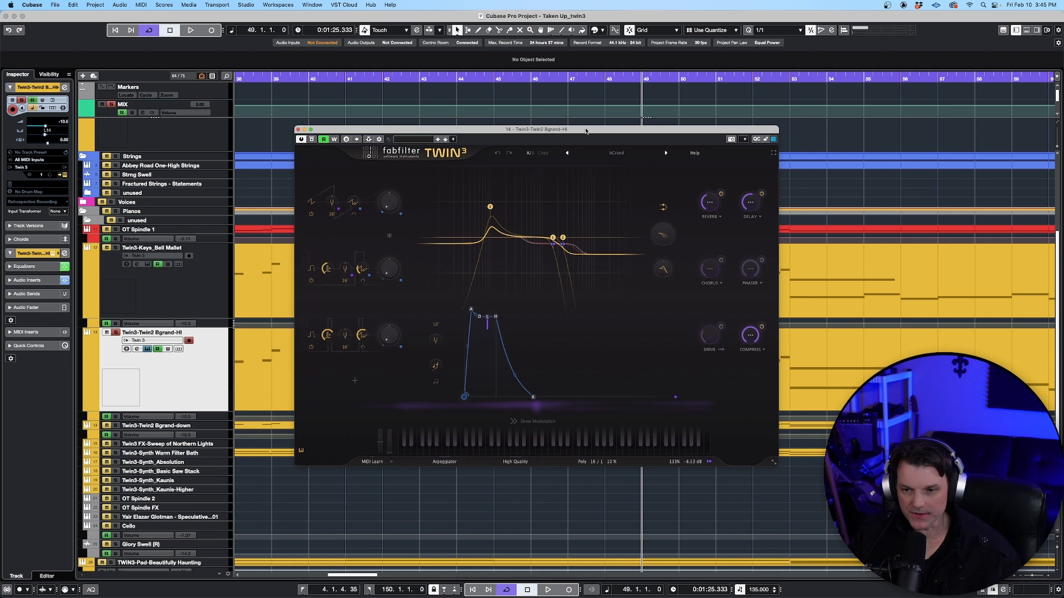
# - Expand the synth window of the Twin3-Twin2 Bgrand-HI track to full screen
pyautogui.click(774, 154)
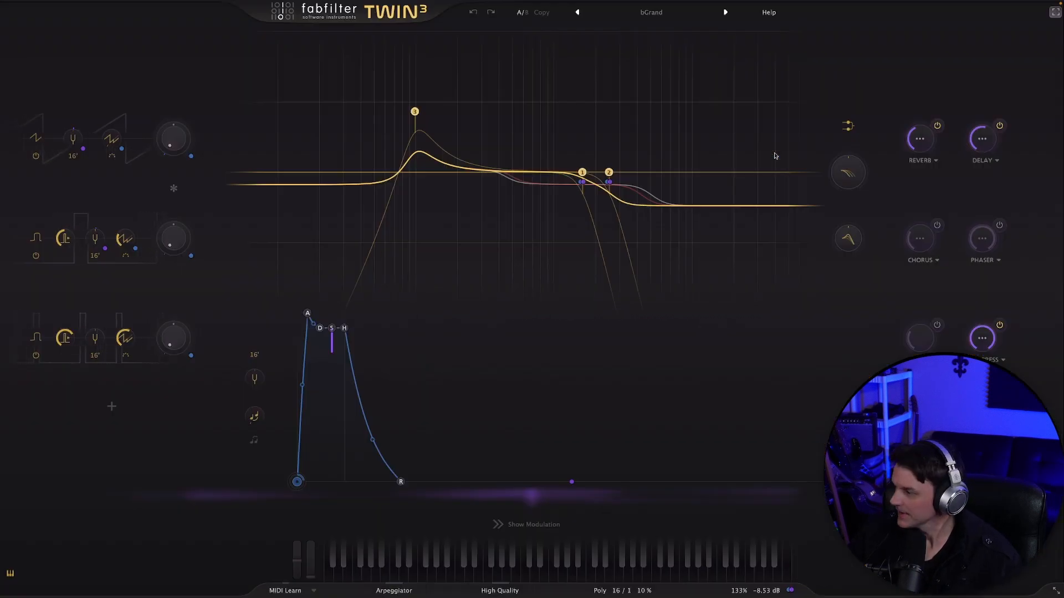
pyautogui.moveTo(616, 197)
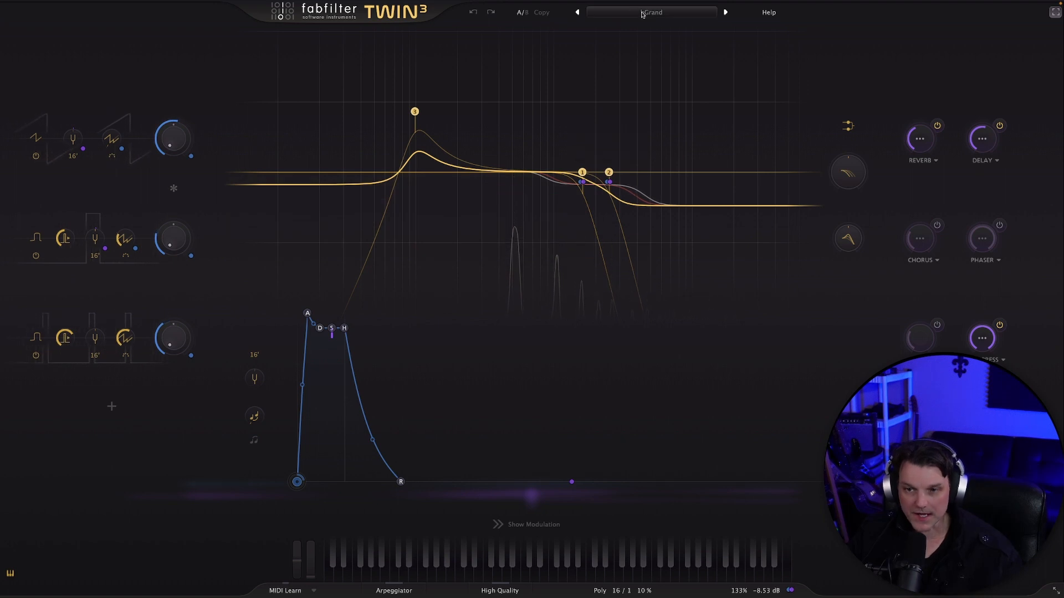
# - Open the preset browser and look through its categories, including Bass, Pad and Synth
pyautogui.click(634, 13)
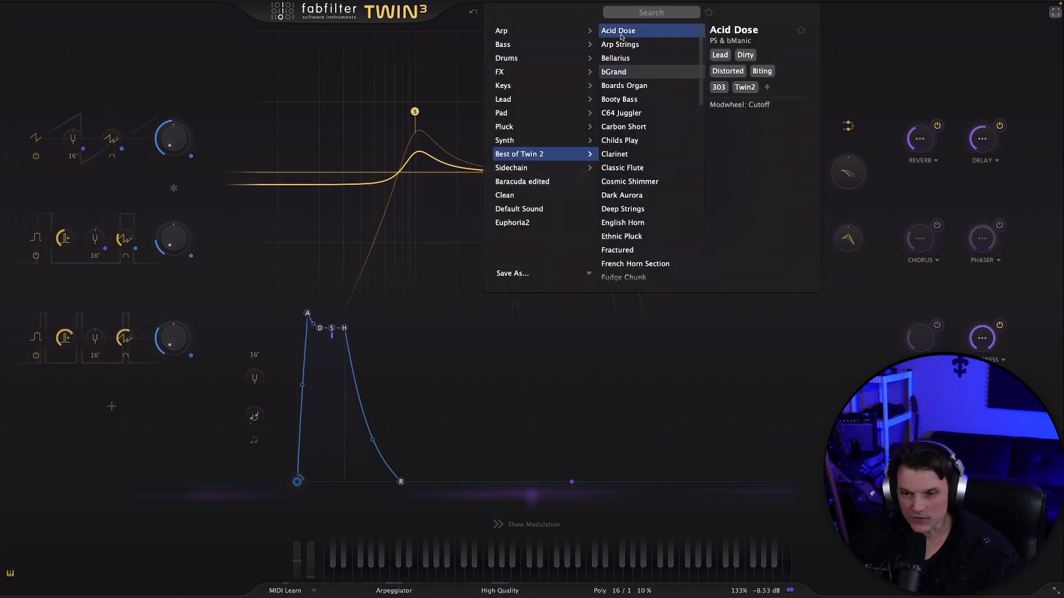
pyautogui.moveTo(513, 44)
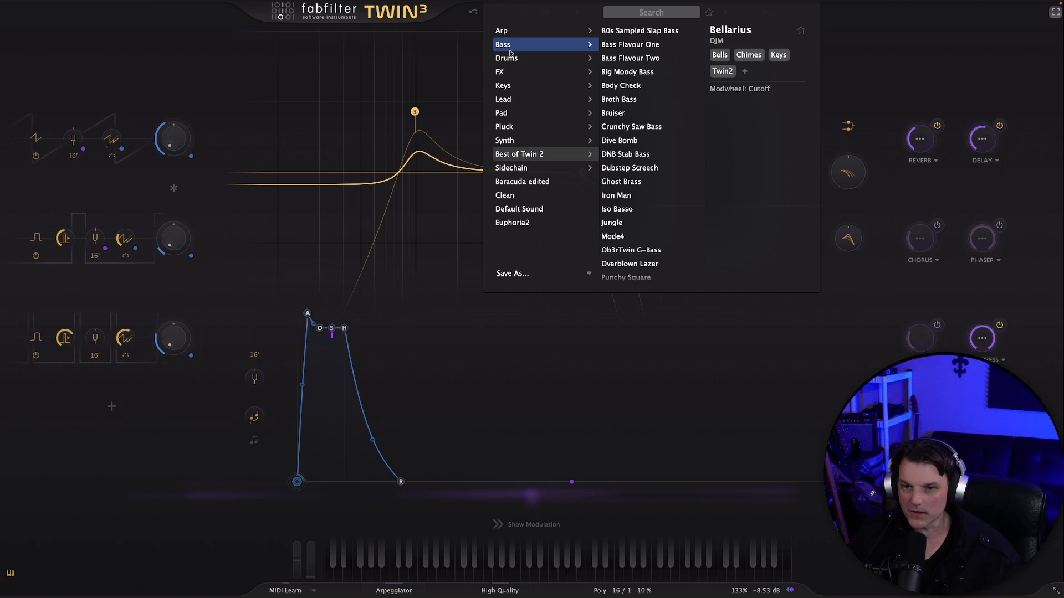
pyautogui.moveTo(508, 119)
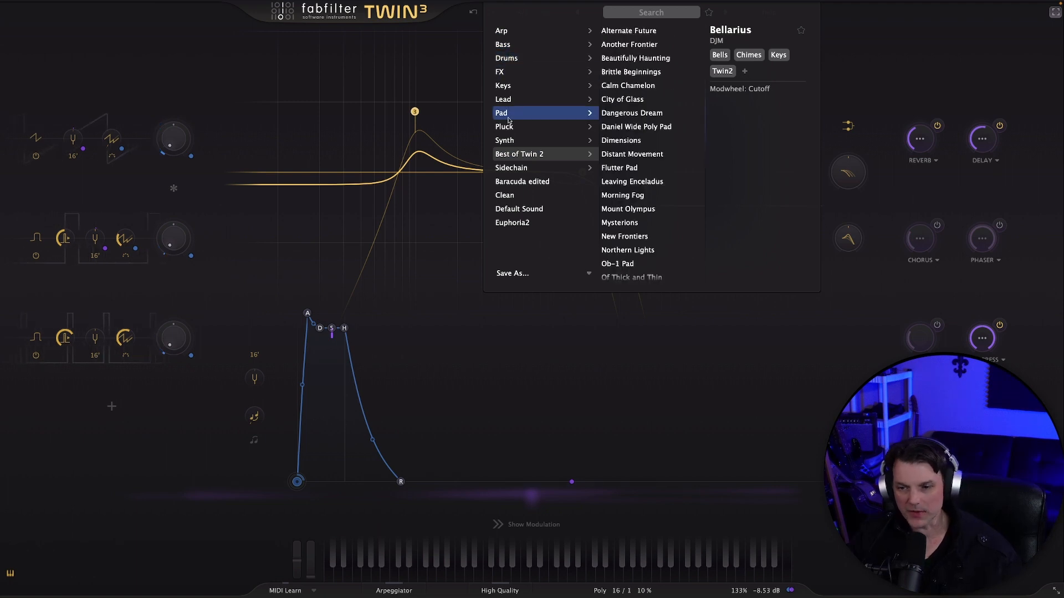
pyautogui.moveTo(509, 142)
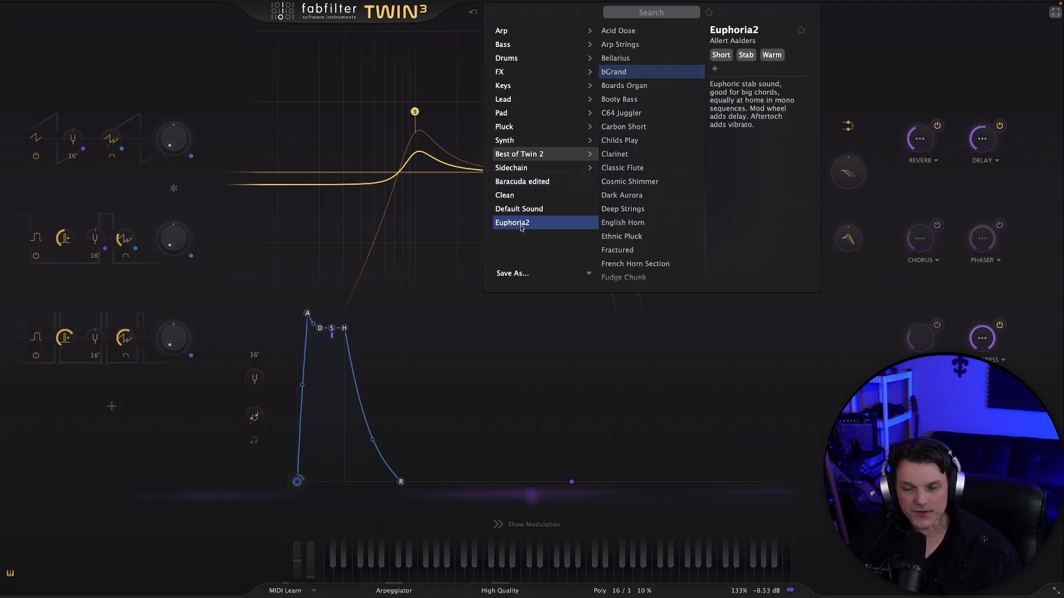
# - Look at the preset category folders, such as _060 Lead, in the preset save dialog and leave without saving
pyautogui.click(511, 274)
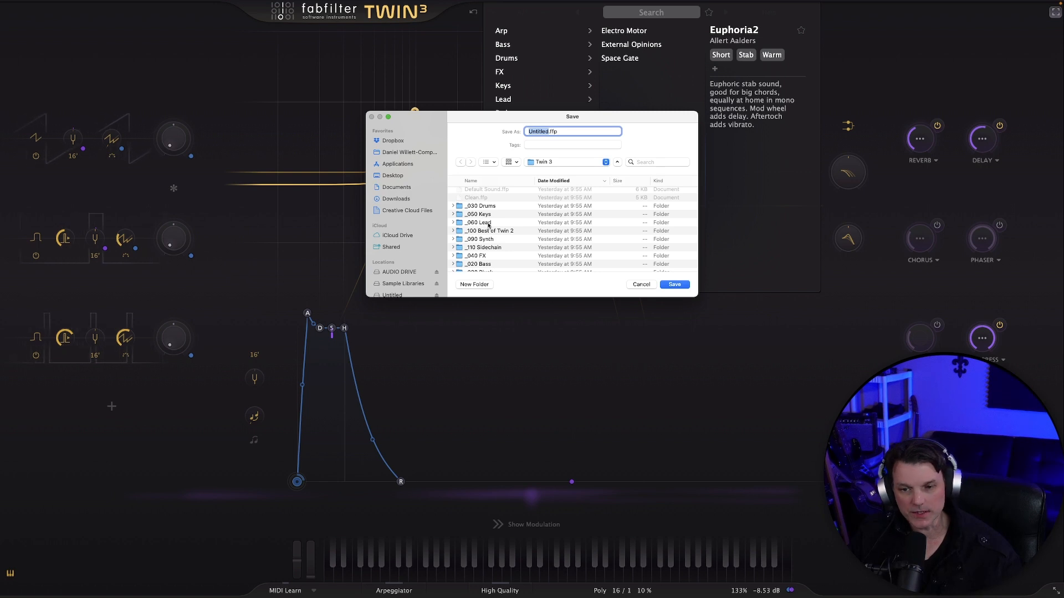
pyautogui.click(488, 224)
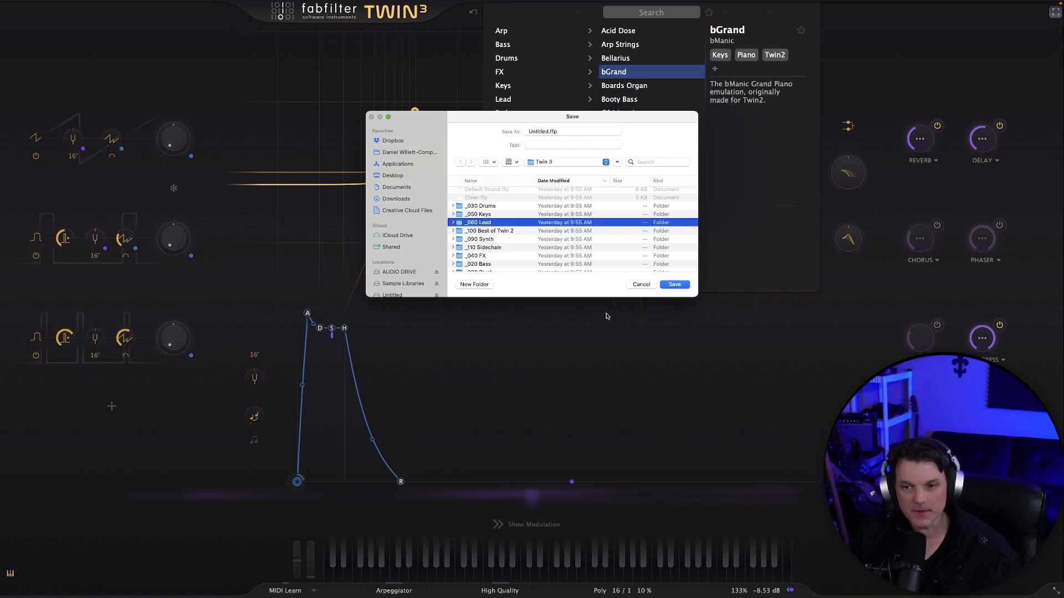
pyautogui.click(643, 284)
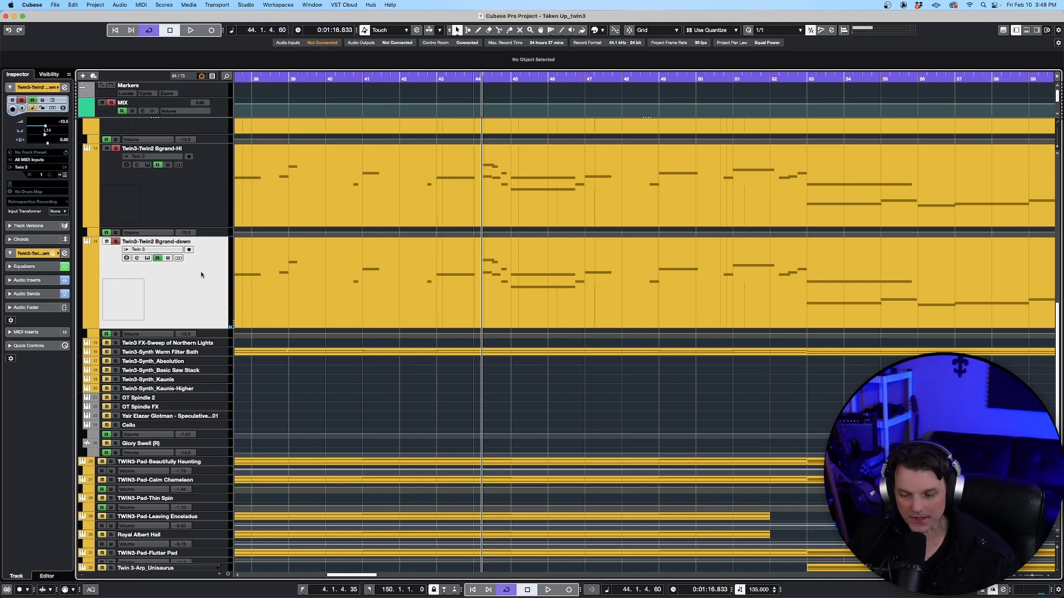
# - Audition the Twin3-Twin2 Bgrand-down part from bar 44 while viewing its synth, and close the synth window
pyautogui.press('space')
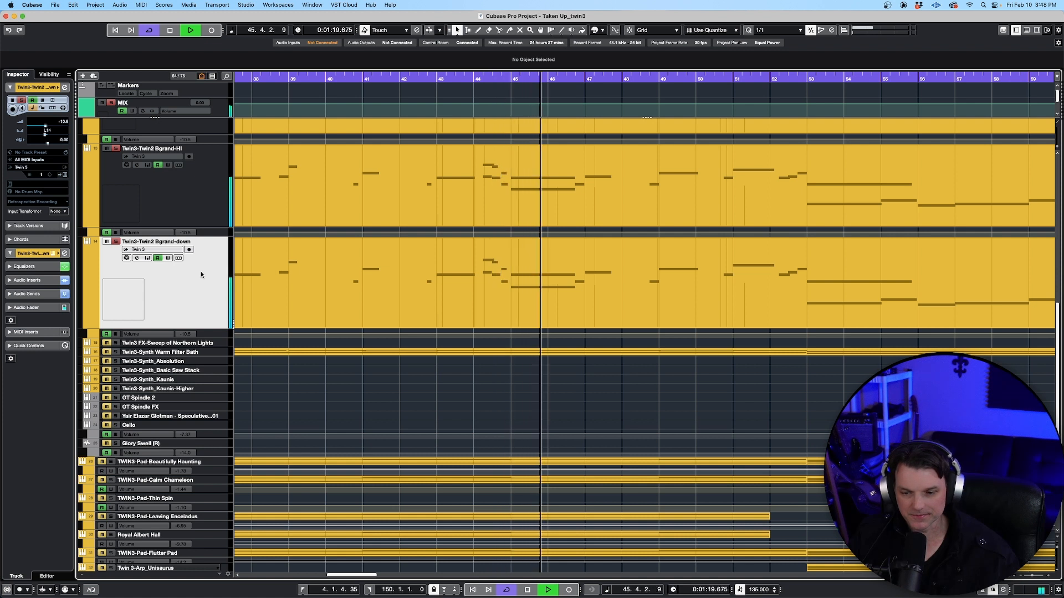
pyautogui.click(137, 259)
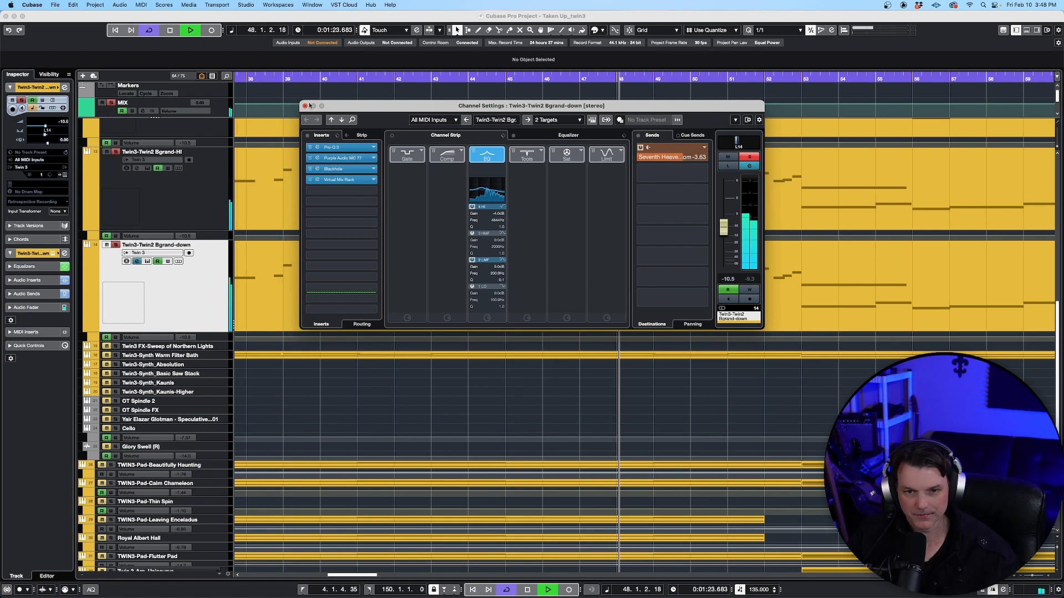
pyautogui.click(304, 105)
pyautogui.click(147, 261)
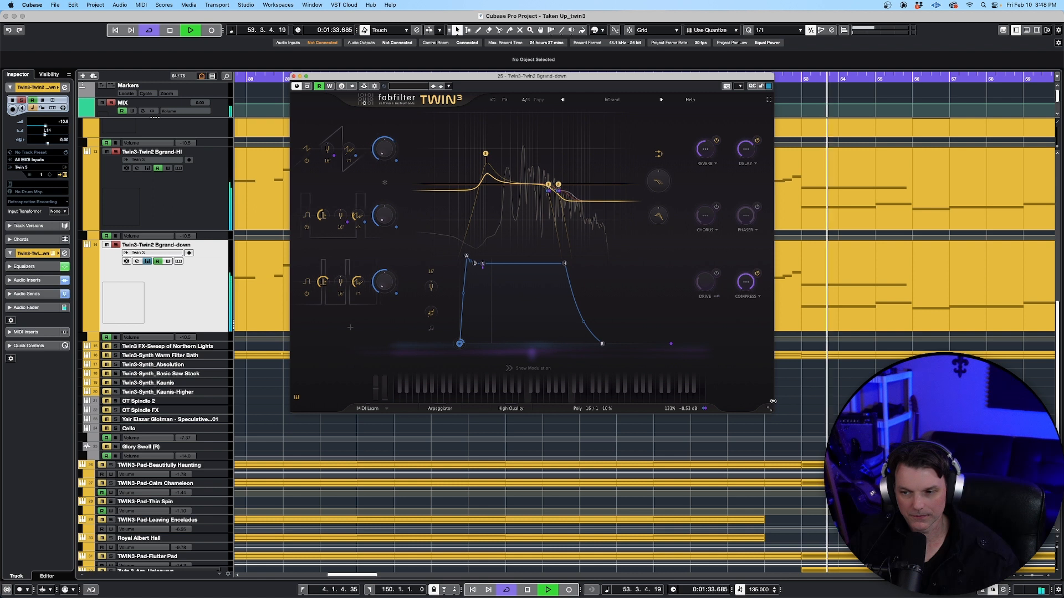
pyautogui.press('space')
pyautogui.click(294, 76)
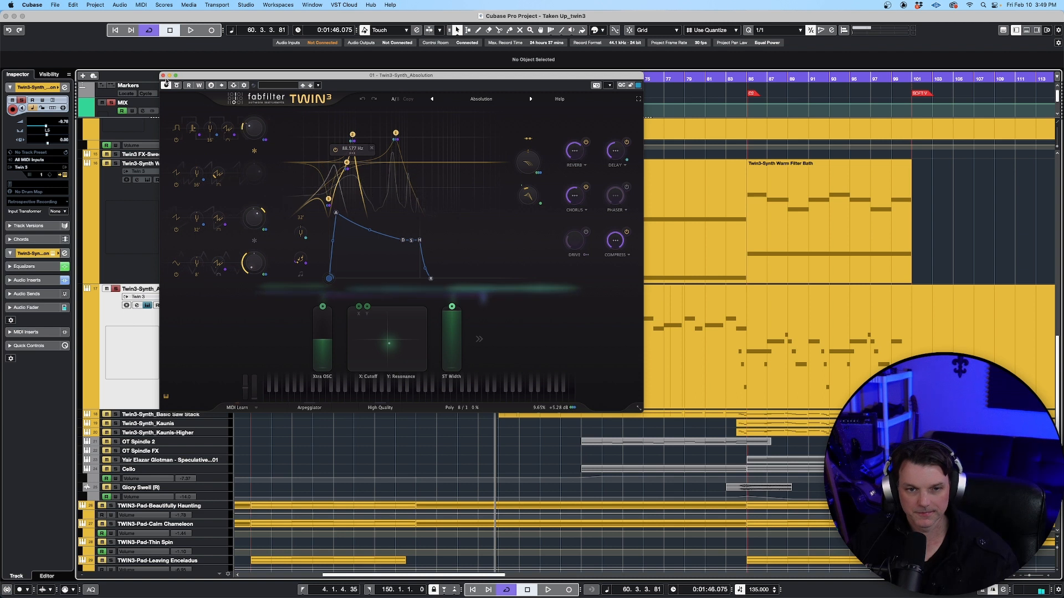
# - Close the Absolution synth window and enlarge the Twin3-Synth_Basic Saw Stack track
pyautogui.click(163, 75)
pyautogui.scroll(-5, 569, 299)
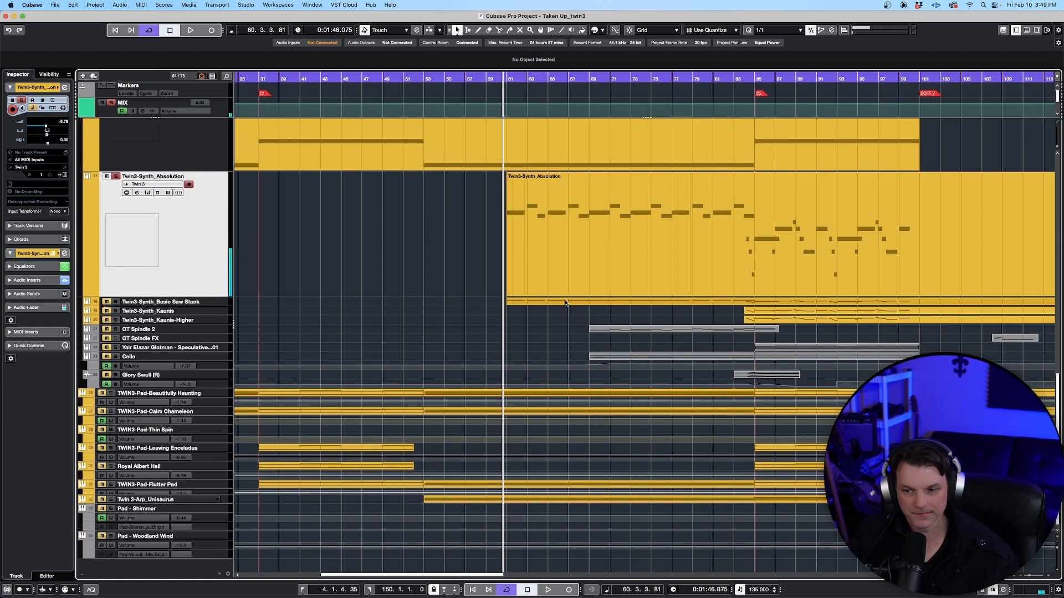
pyautogui.moveTo(216, 302); pyautogui.dragTo(249, 404)
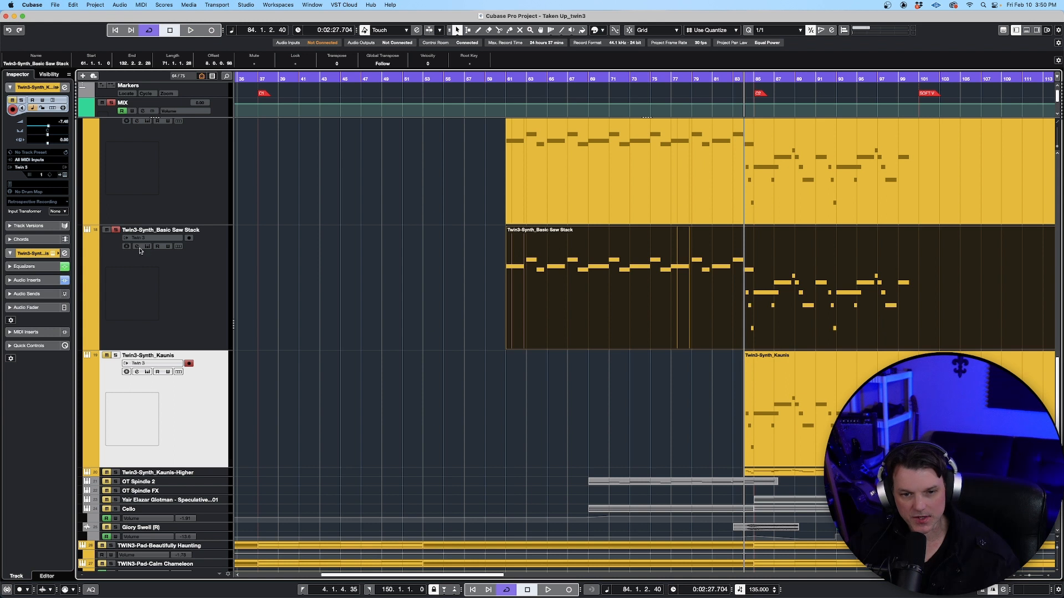
# - Solo the Twin3-Synth_Kaunis track and audition it from bar 96 alone and together with Basic Saw Stack
pyautogui.press('space')
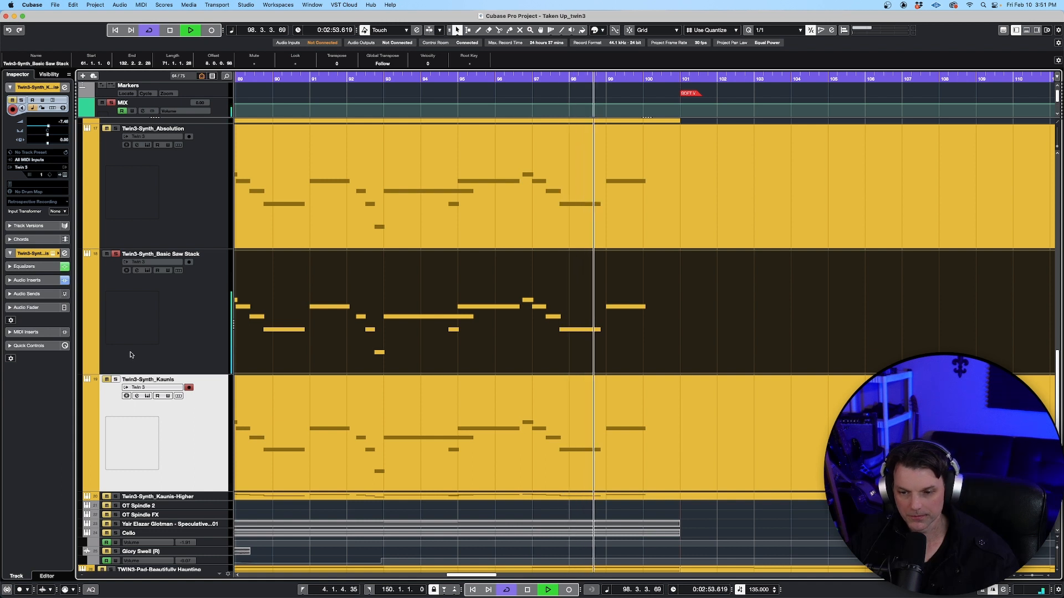
pyautogui.press('space')
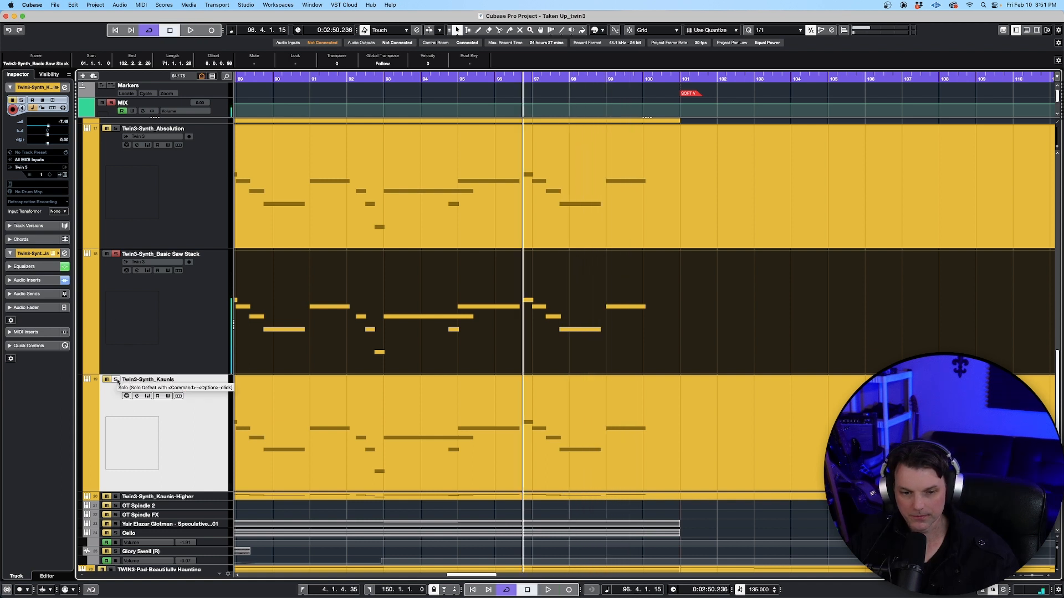
pyautogui.click(117, 380)
pyautogui.press('space')
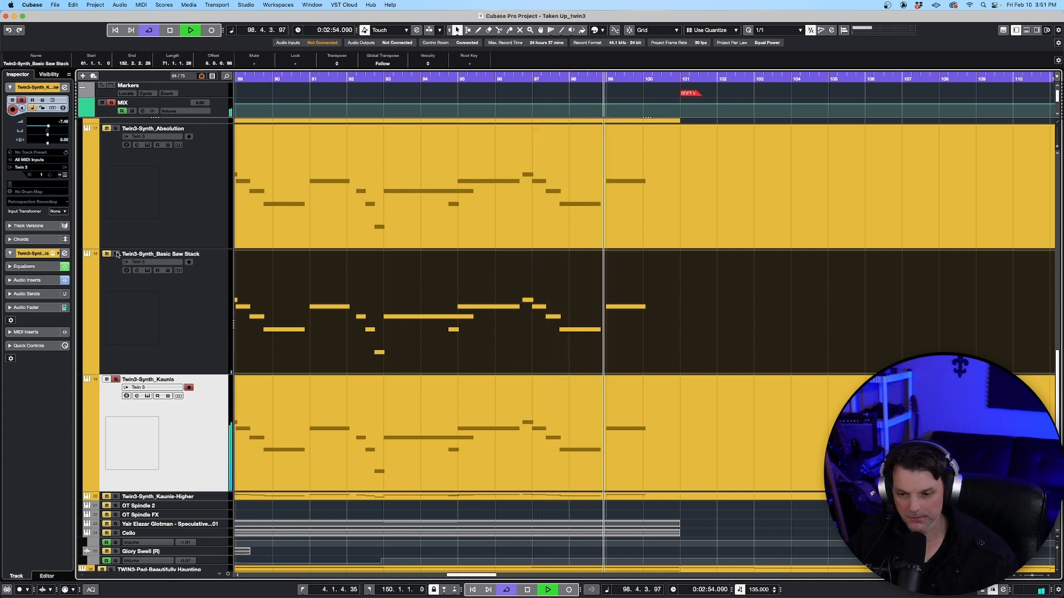
pyautogui.press('space')
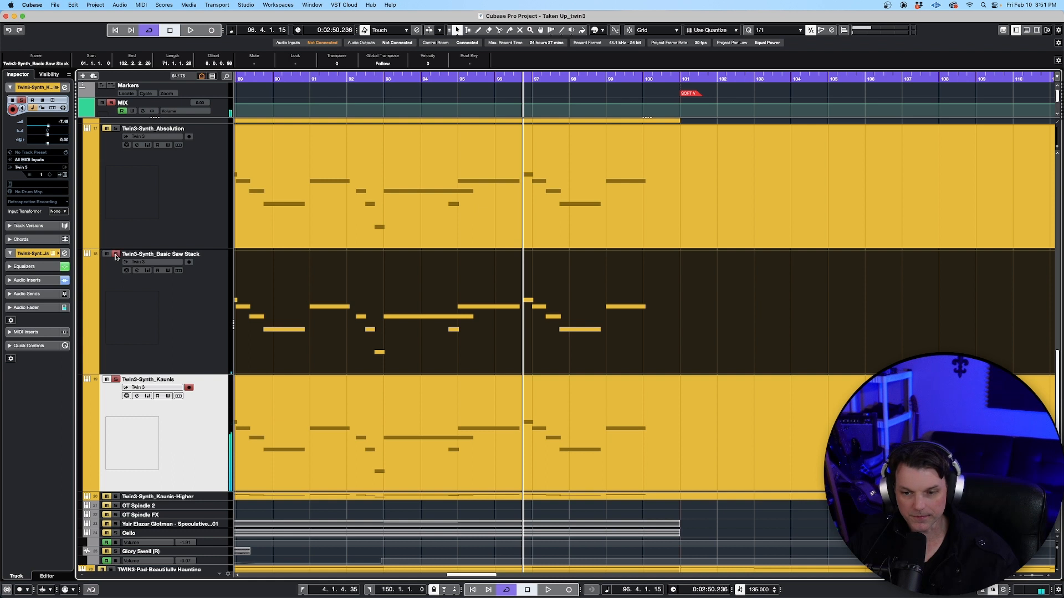
pyautogui.press('space')
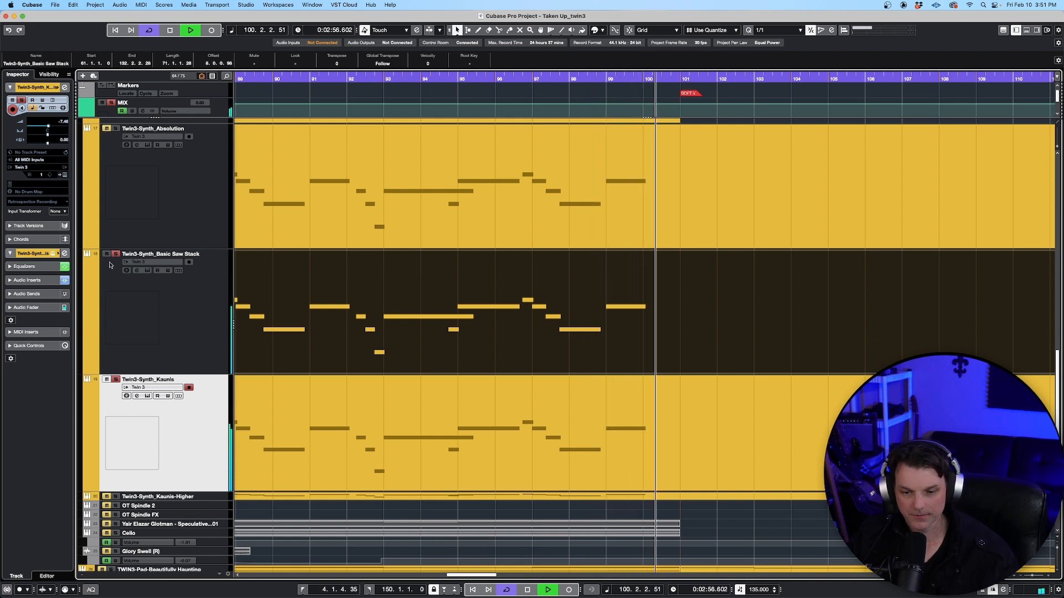
pyautogui.press('space')
# - Select the Twin3-Synth_Kaunis-Higher track and audition it from bar 96 layered with Kaunis and Basic Saw Stack
pyautogui.press('Down')
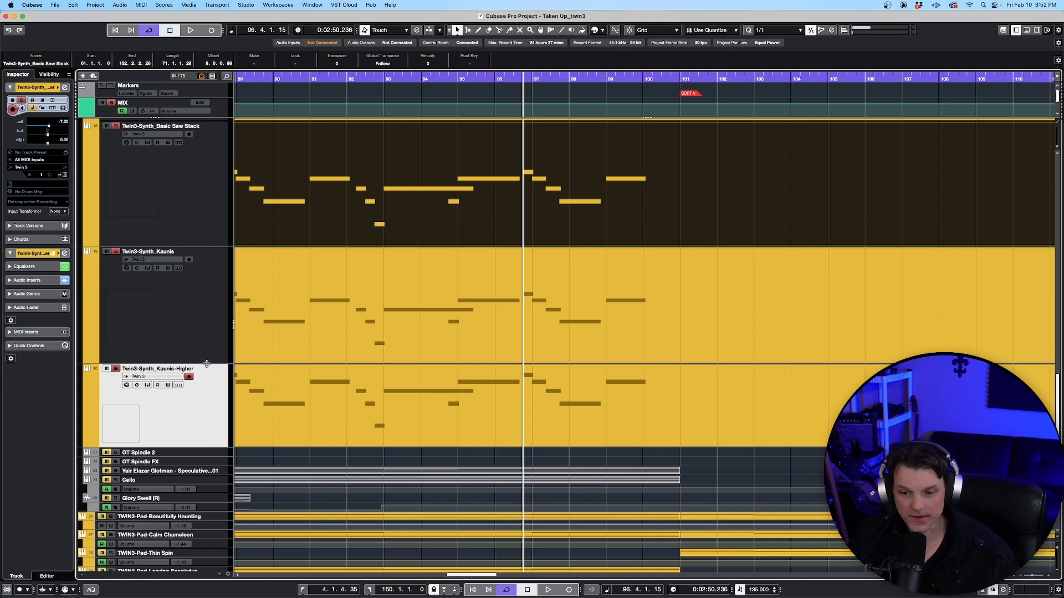
pyautogui.press('space')
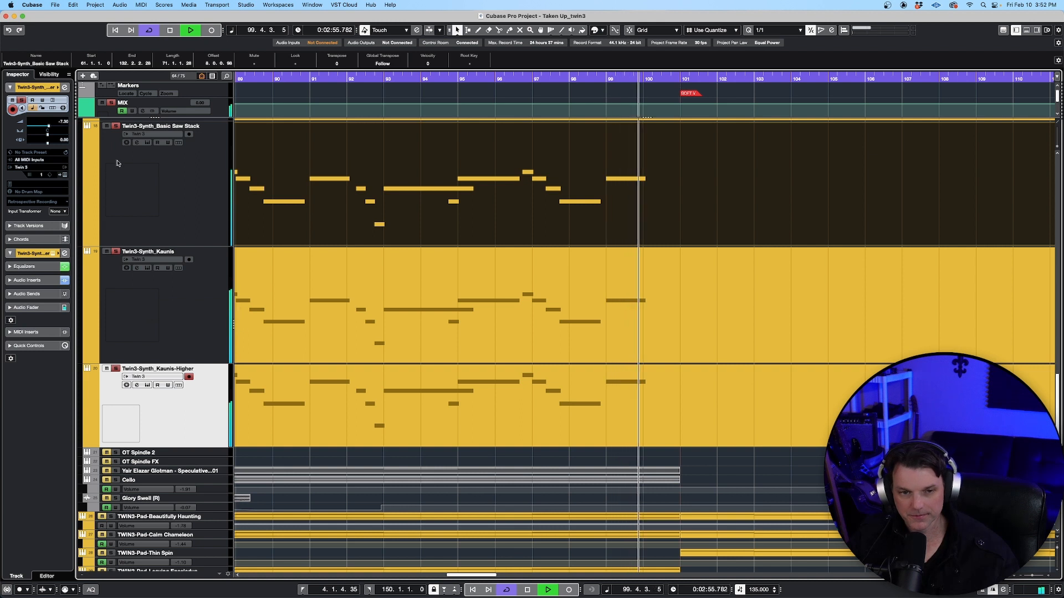
pyautogui.press('space')
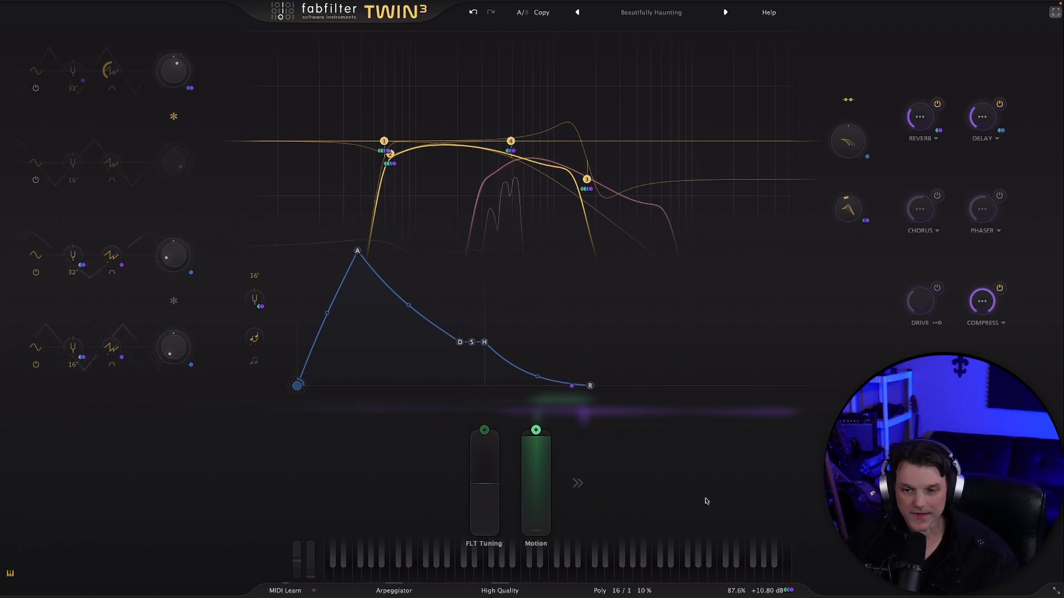
# - Set the Beautifully Haunting patch to 6 unison voices with a 9% unison spread
pyautogui.click(633, 592)
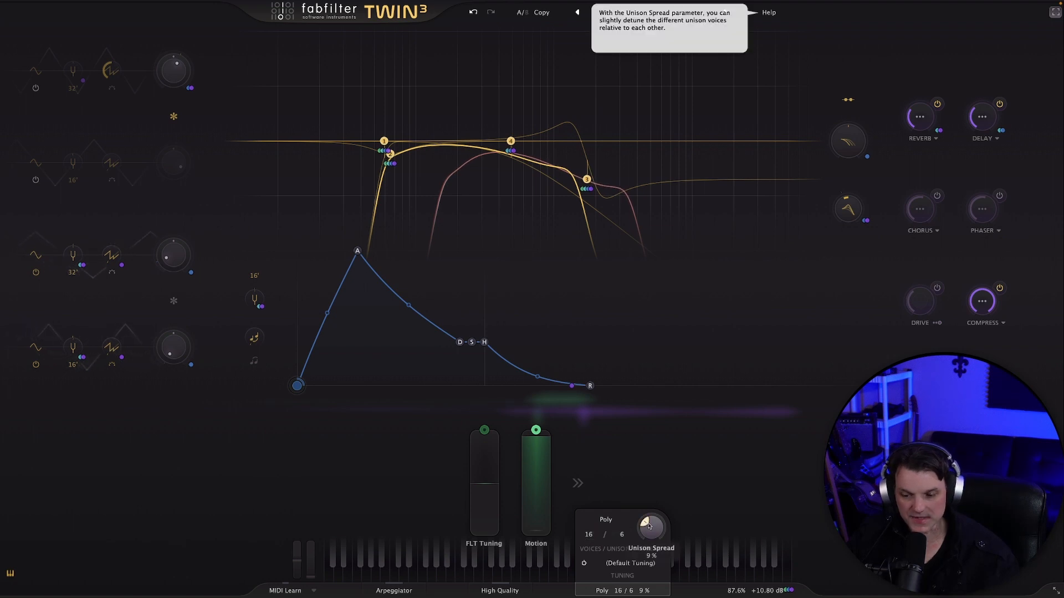
pyautogui.click(588, 535)
pyautogui.click(605, 533)
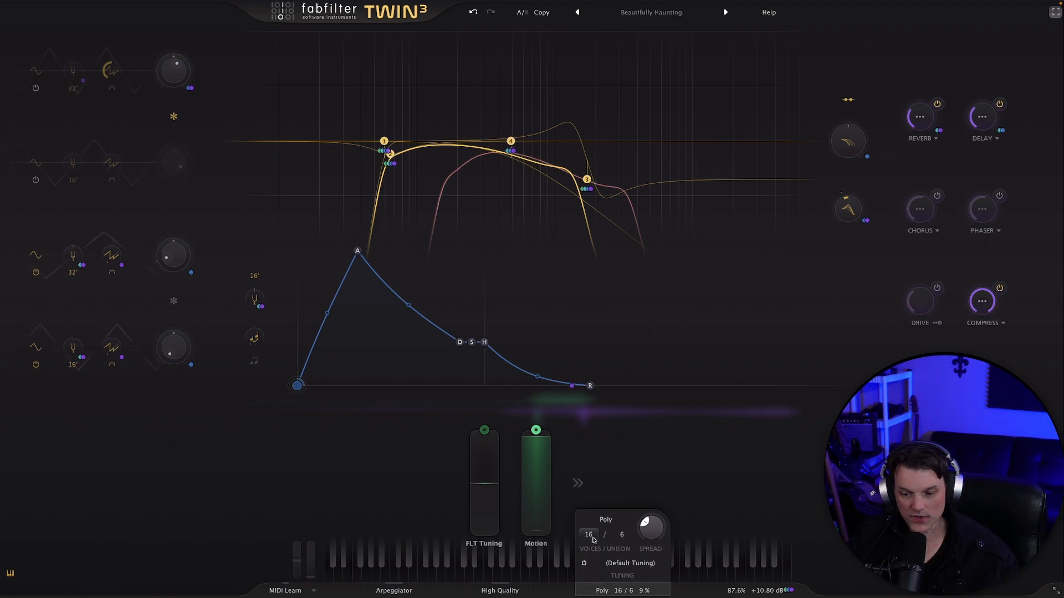
pyautogui.moveTo(593, 540)
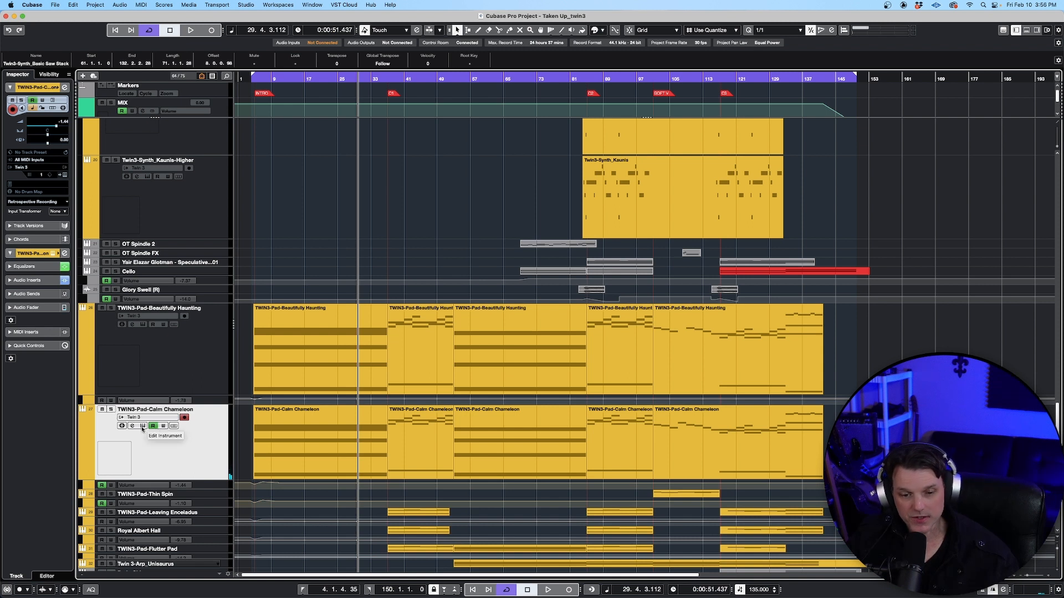
# - Open the synth of the TWIN3-Pad-Calm Chameleon track and expand it to full screen
pyautogui.click(142, 426)
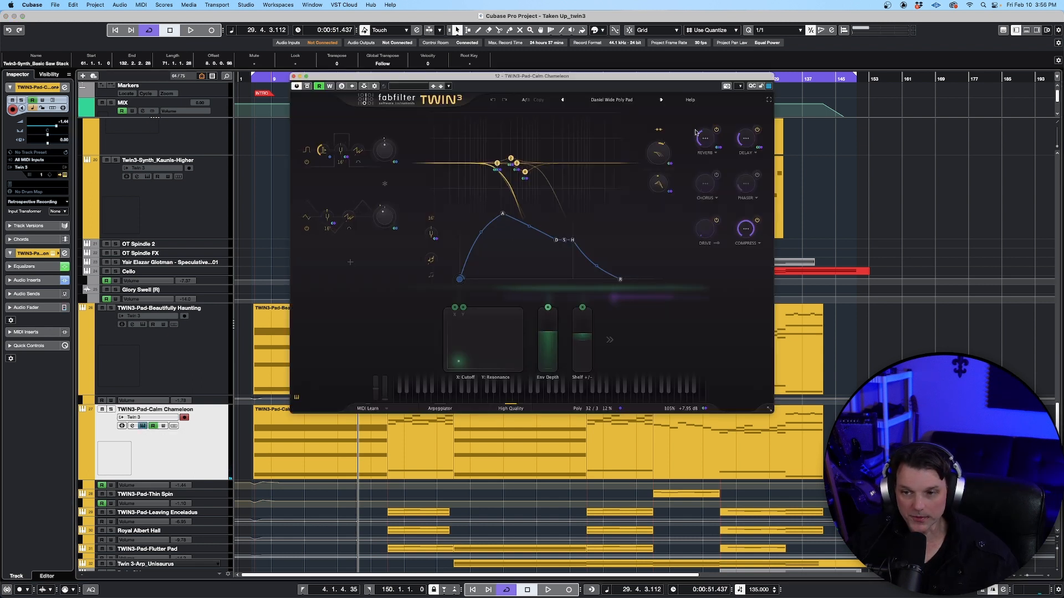
pyautogui.click(768, 100)
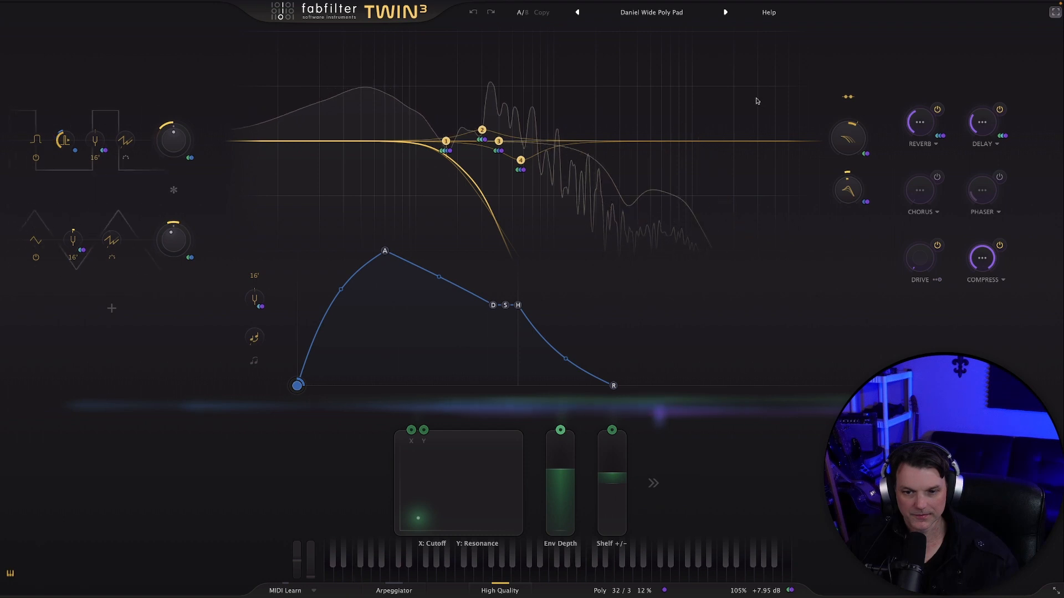
pyautogui.moveTo(505, 96)
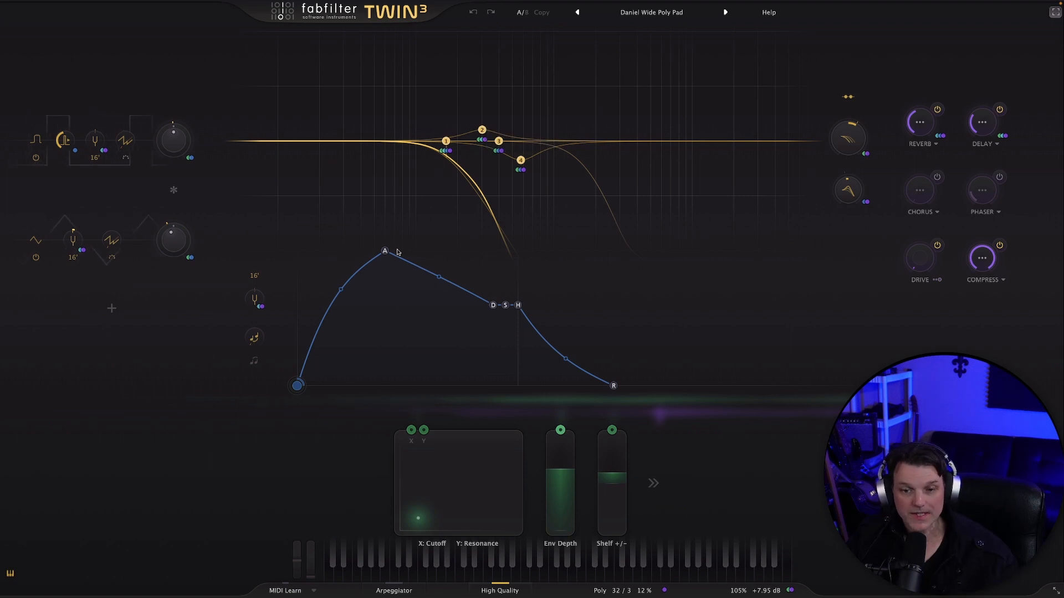
# - Try reshaping the main envelope's decay and release with a hold of about 2.25 sec, and undo the change
pyautogui.moveTo(387, 252)
pyautogui.mouseDown()
pyautogui.moveTo(332, 252)
pyautogui.moveTo(390, 255)
pyautogui.mouseUp()
pyautogui.moveTo(493, 307); pyautogui.dragTo(497, 266)
pyautogui.moveTo(497, 305); pyautogui.dragTo(617, 314)
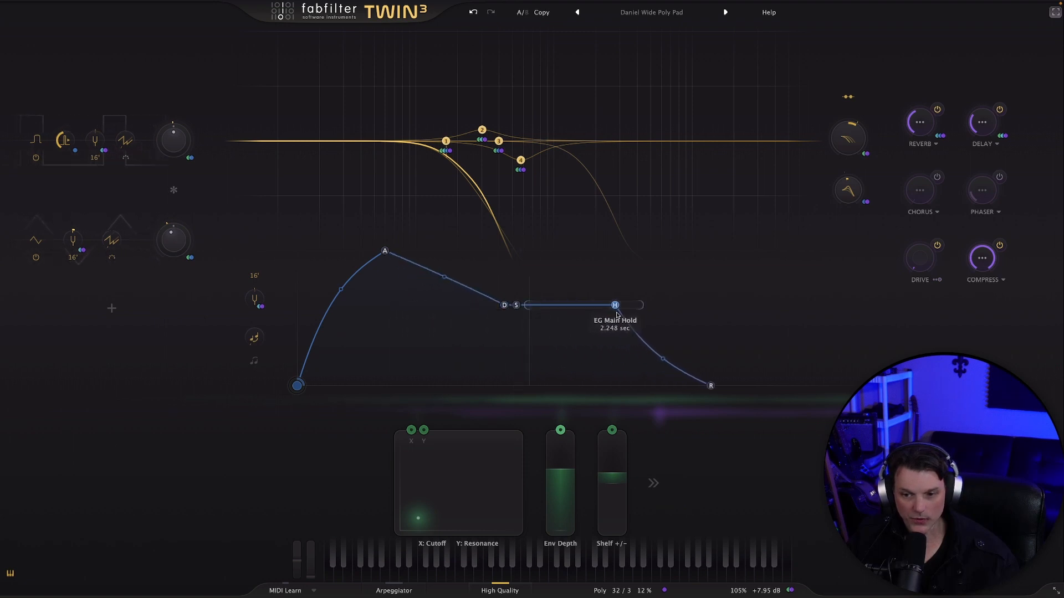
pyautogui.moveTo(709, 388); pyautogui.dragTo(622, 386)
pyautogui.click(472, 12)
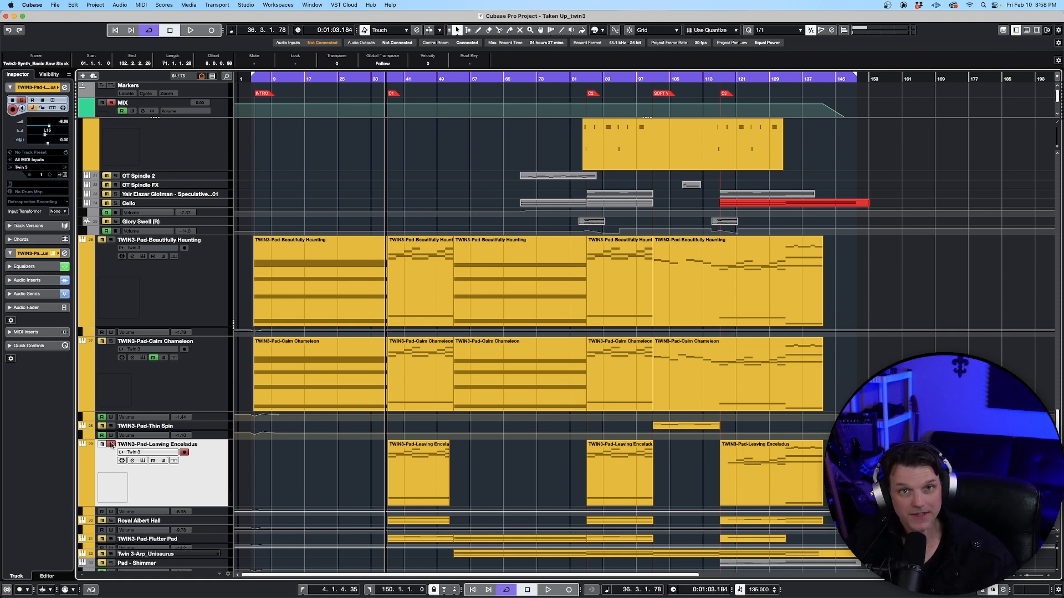
# - Open the synth of the TWIN3-Pad-Leaving Enceladus track, view it in full screen and audition the part from bar 36
pyautogui.click(142, 461)
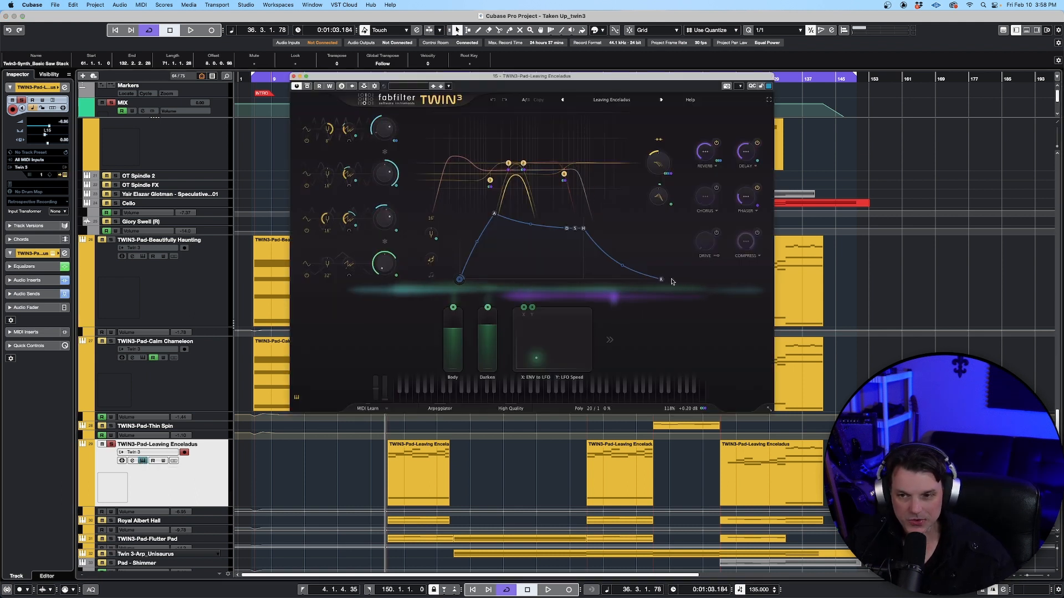
pyautogui.click(768, 100)
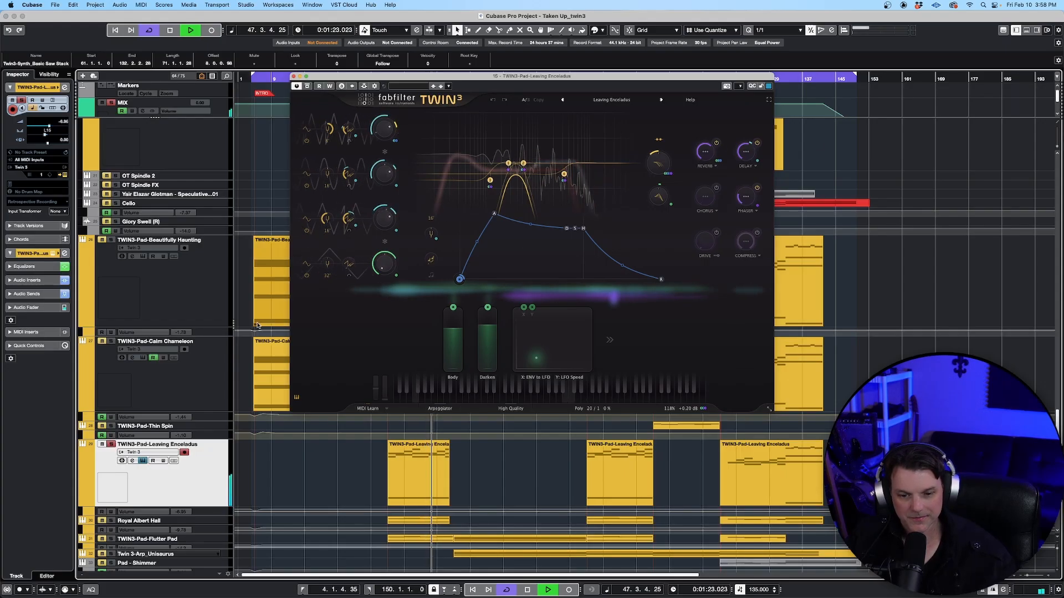
pyautogui.scroll(-1, 238, 388)
pyautogui.press('space')
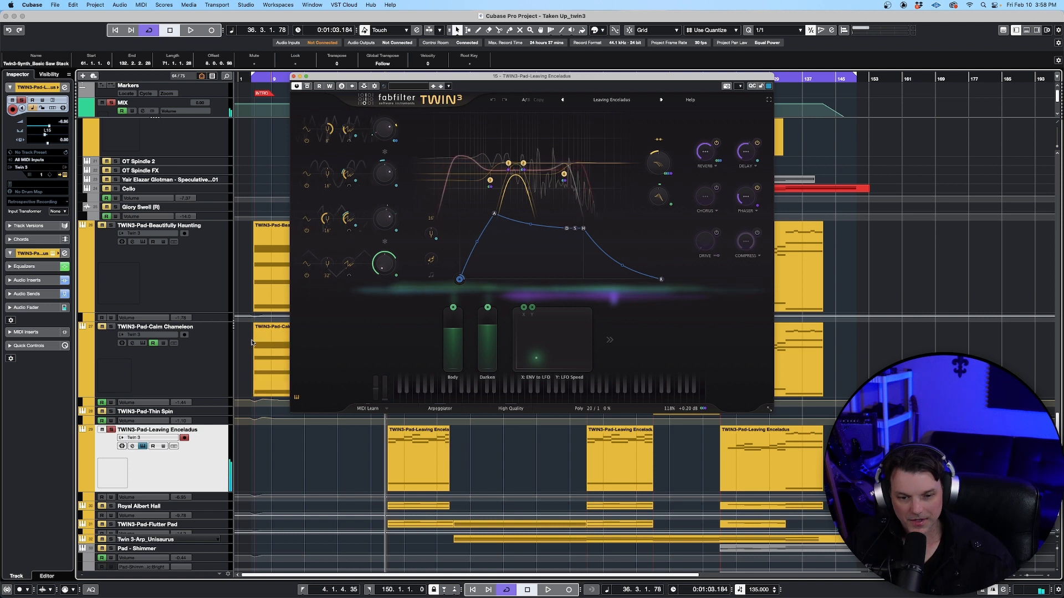
# - Enlarge and solo the Royal Albert Hall track, play it with Leaving Enceladus from bar 36 and close the synth window
pyautogui.click(220, 511)
pyautogui.moveTo(220, 512); pyautogui.dragTo(218, 539)
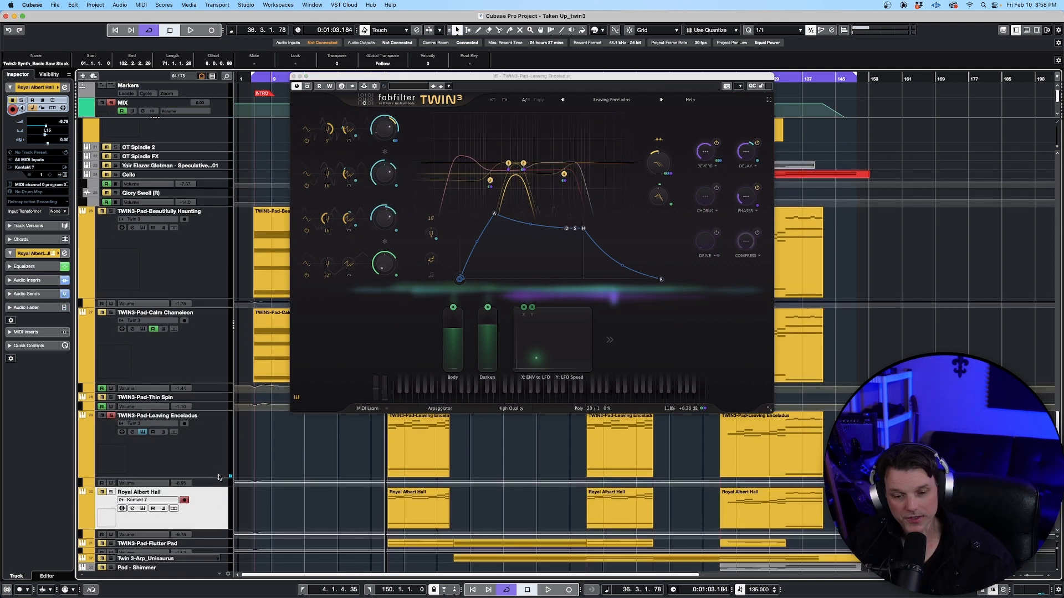
pyautogui.scroll(-3, 166, 479)
pyautogui.click(111, 460)
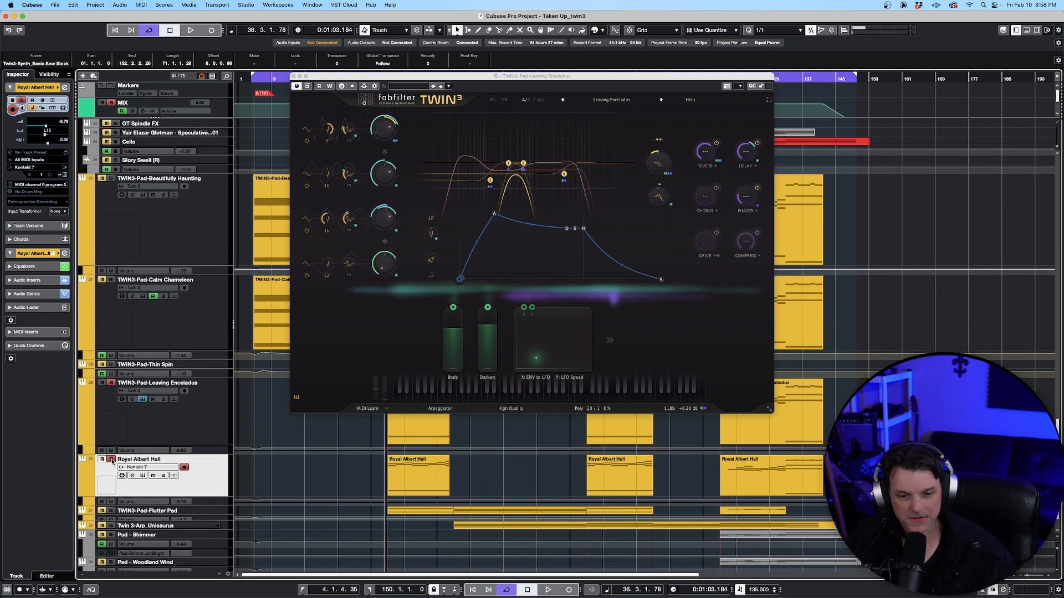
pyautogui.press('space')
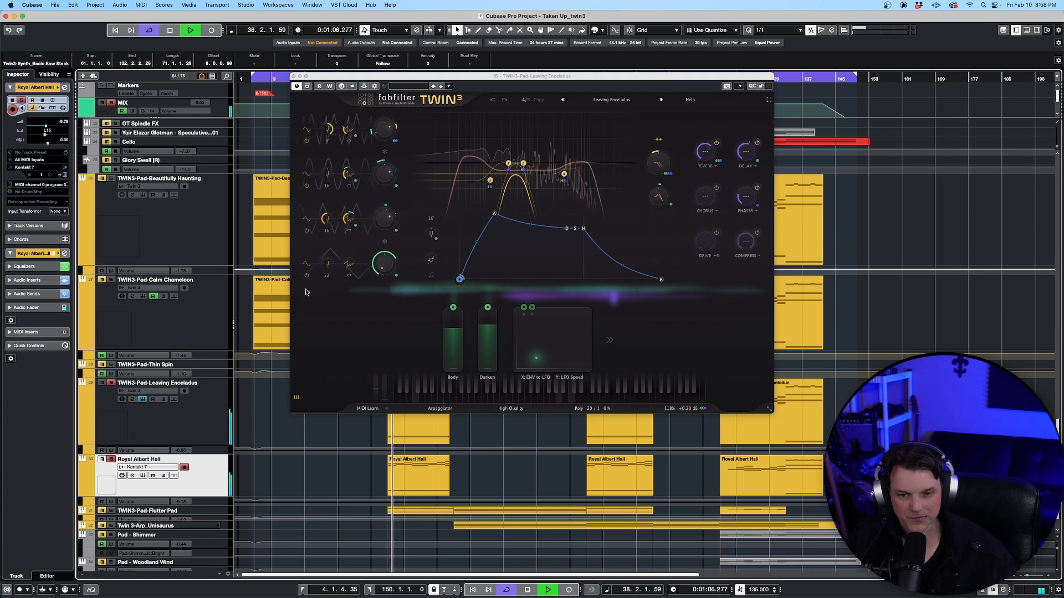
pyautogui.click(294, 76)
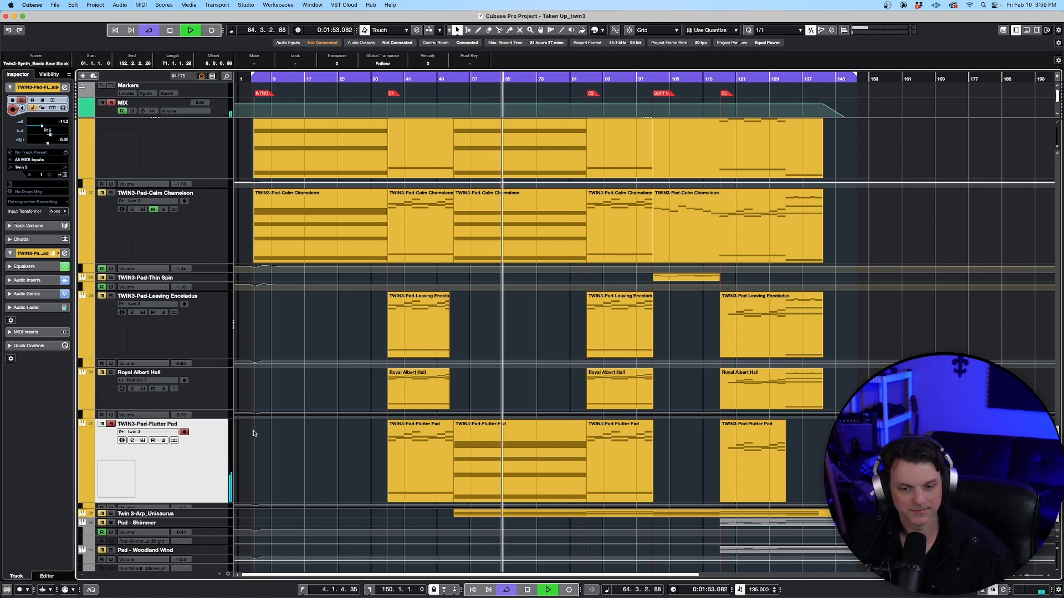
# - Stop the Flutter Pad playback and view the Arp presets and the description of the Unisaurus preset
pyautogui.scroll(-1, 244, 430)
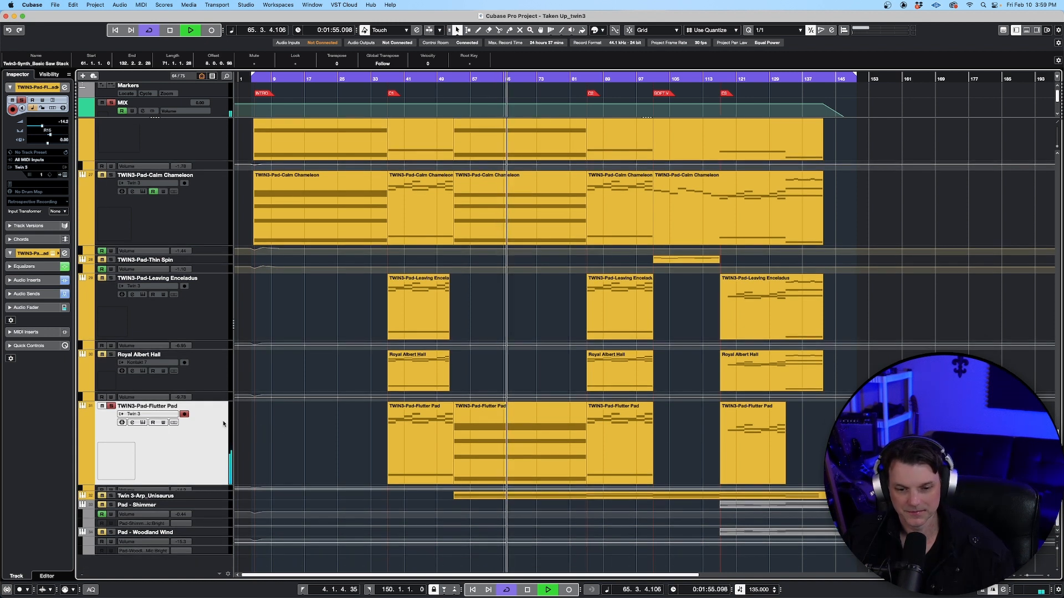
pyautogui.press('space')
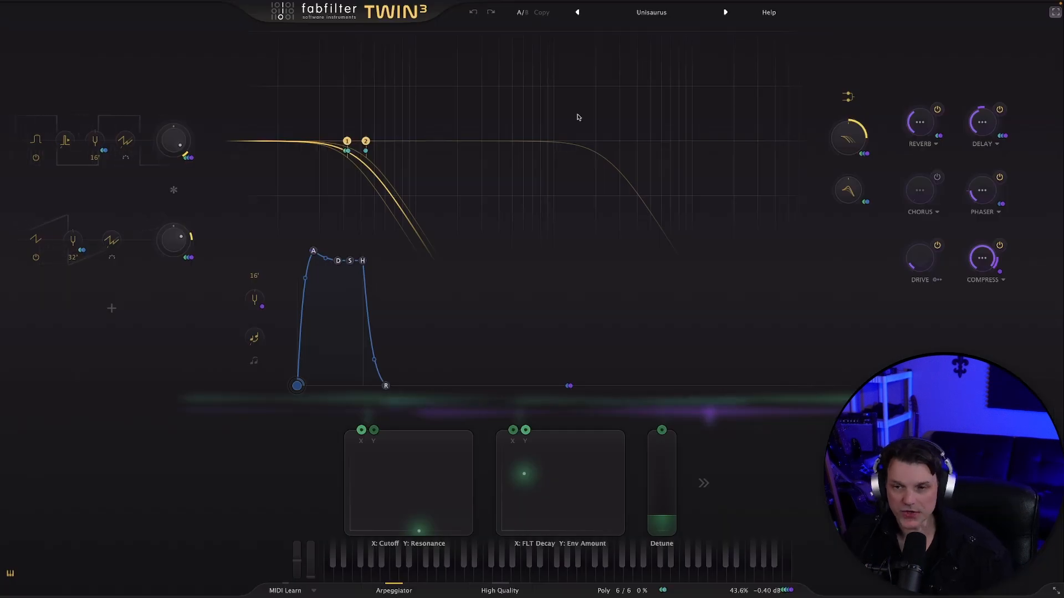
pyautogui.click(656, 13)
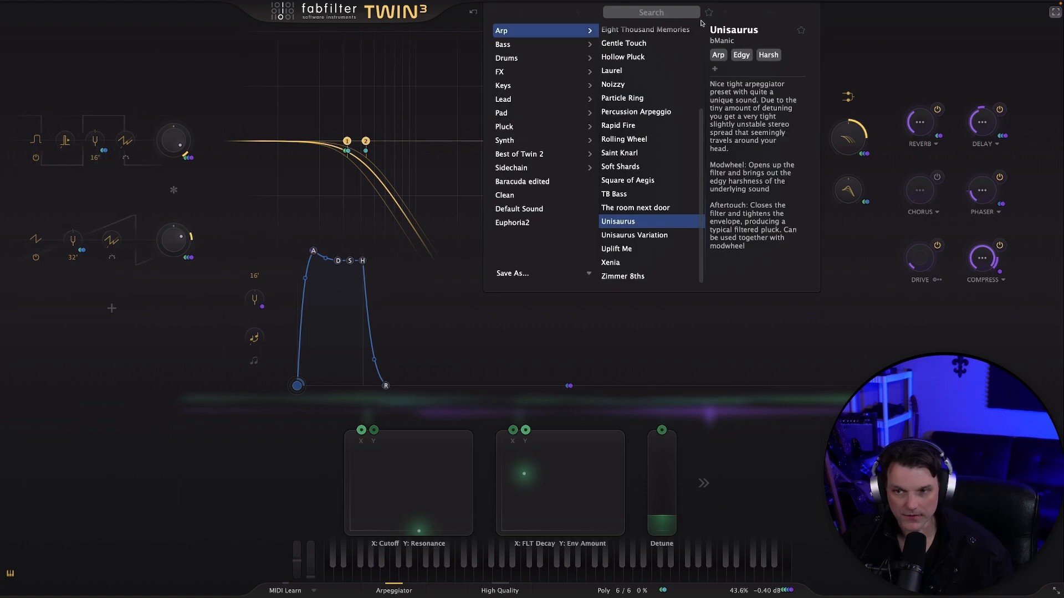
pyautogui.click(911, 62)
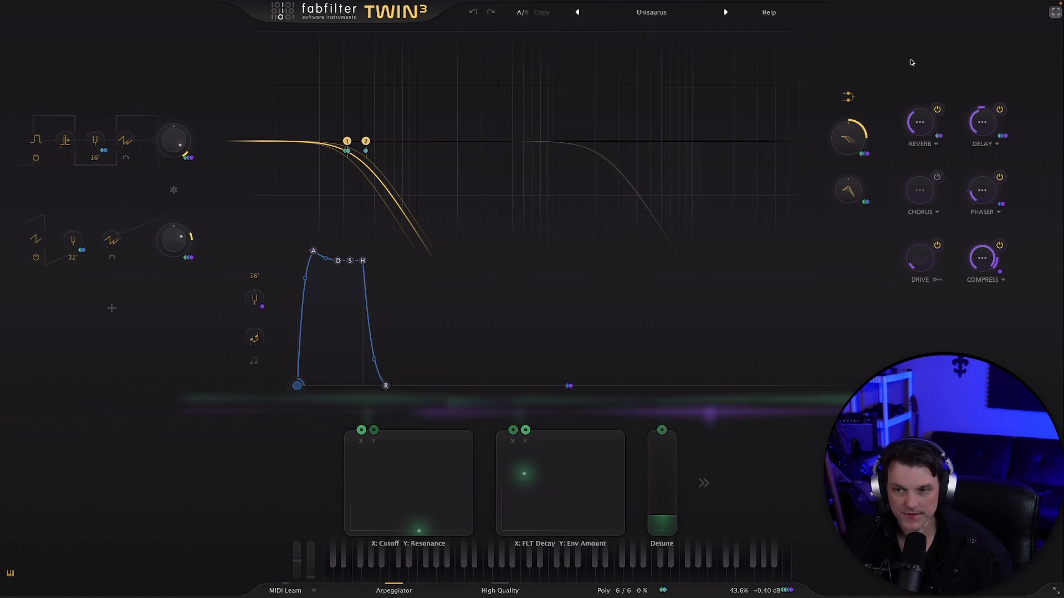